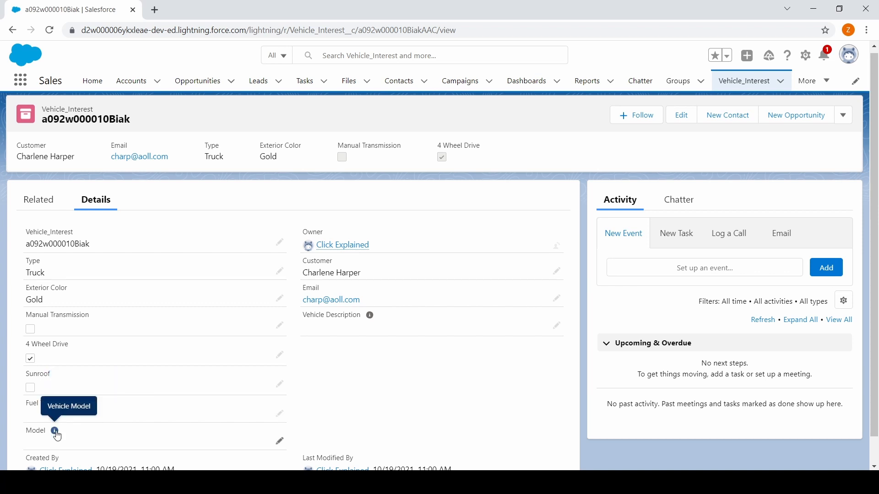
Edit the vehicle interest record, setting Fuel Type to Gasoline, and review the Model options offered for it
{"action": "left_click", "coordinate": [280, 414]}
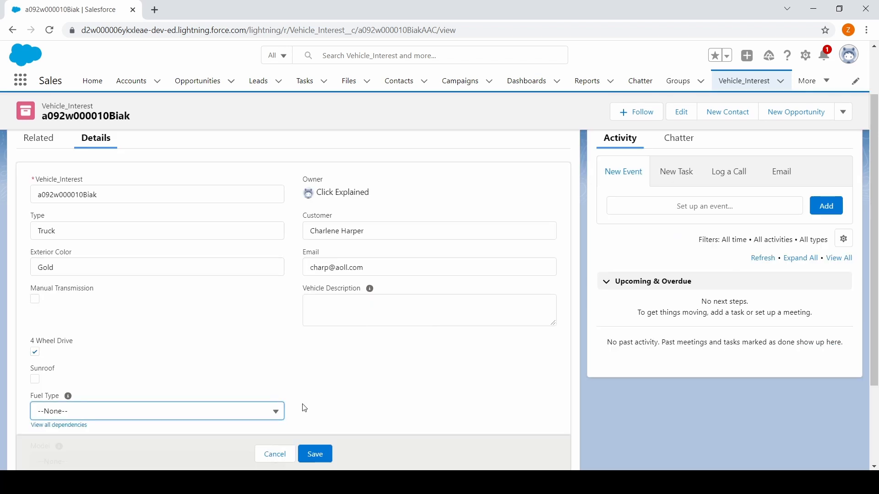
{"action": "scroll", "coordinate": [364, 395], "scroll_direction": "down", "scroll_amount": 1}
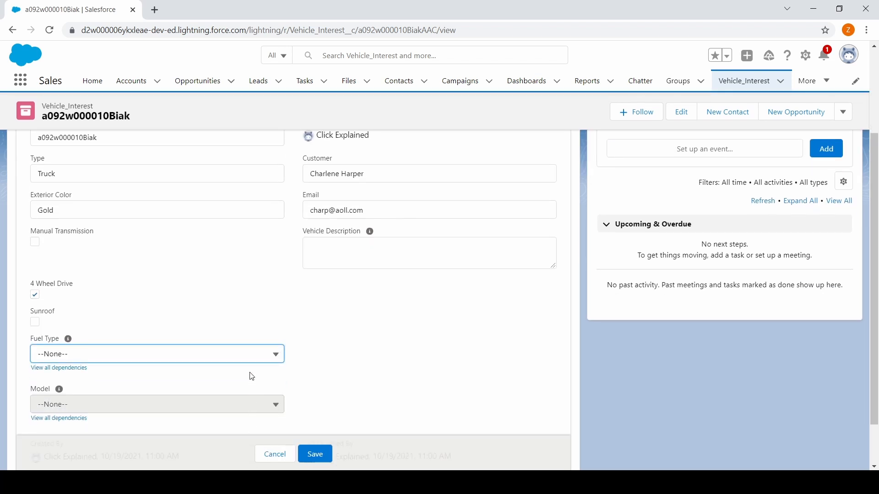
{"action": "left_click", "coordinate": [254, 357]}
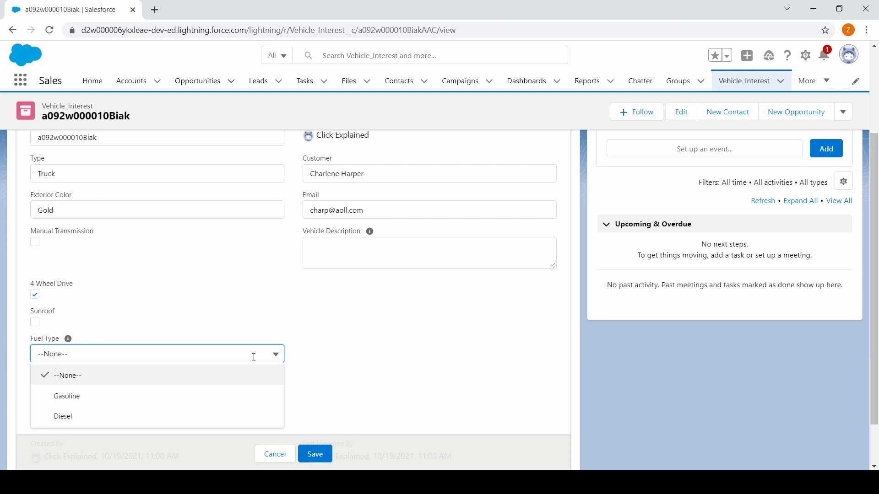
{"action": "left_click", "coordinate": [207, 399]}
{"action": "left_click", "coordinate": [374, 391]}
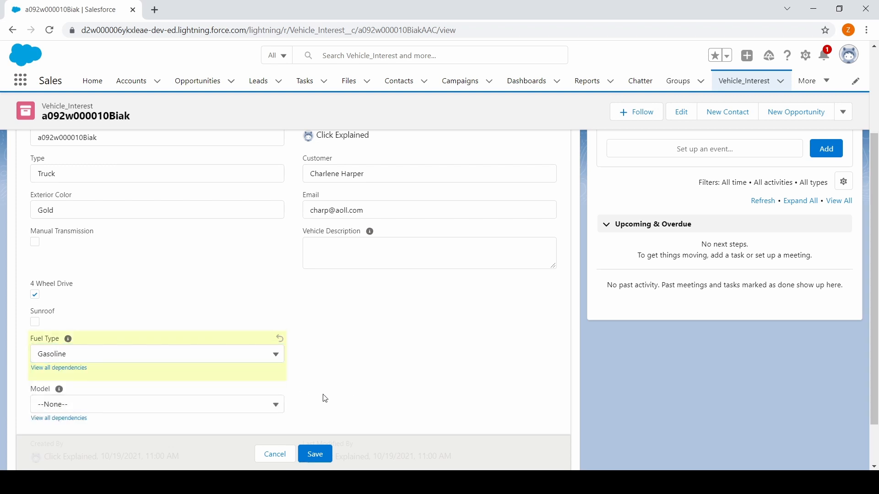
{"action": "left_click", "coordinate": [272, 404]}
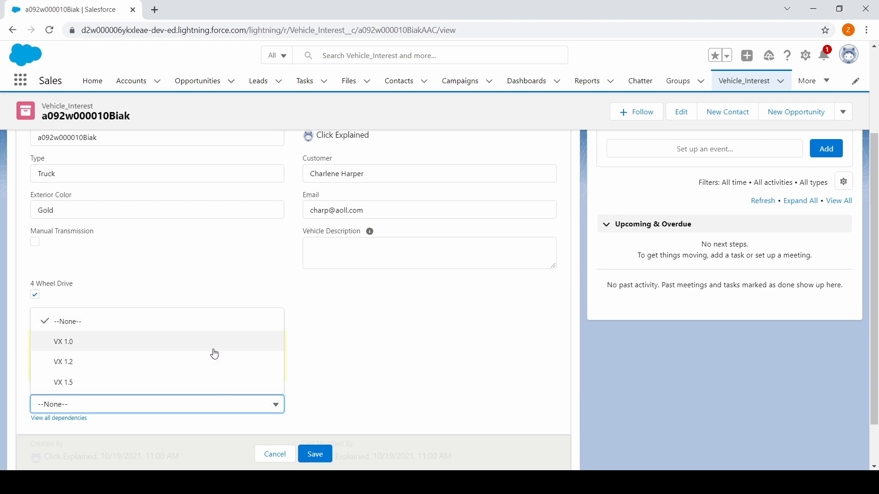
{"action": "left_click", "coordinate": [296, 378]}
Switch Fuel Type to Diesel and review the Model options offered for that fuel
{"action": "left_click", "coordinate": [270, 356]}
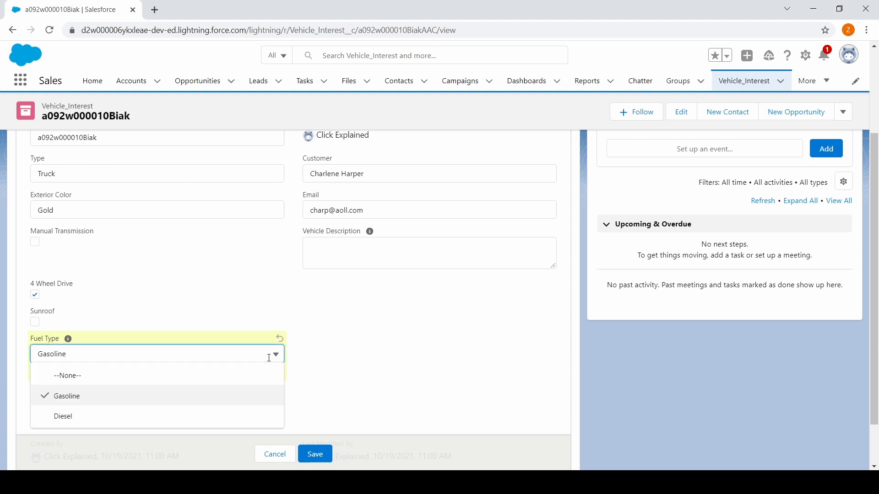
{"action": "left_click", "coordinate": [167, 420]}
{"action": "left_click", "coordinate": [183, 405]}
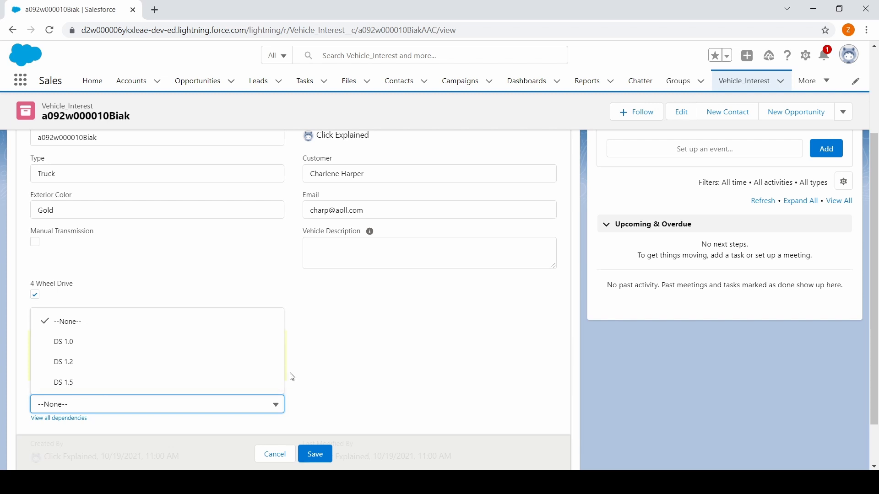
{"action": "left_click", "coordinate": [319, 372]}
Return Fuel Type to Gasoline to recheck its Model options, and discard the record edits
{"action": "left_click", "coordinate": [273, 358]}
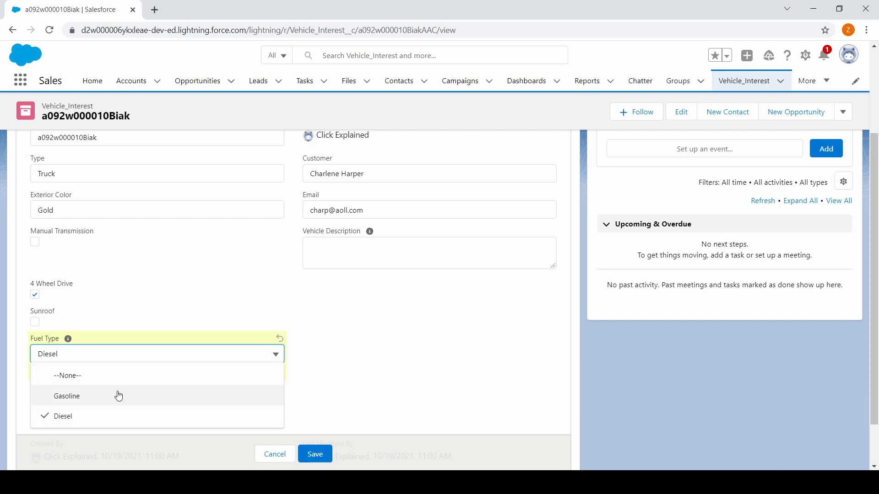
{"action": "left_click", "coordinate": [93, 395]}
{"action": "left_click", "coordinate": [200, 403]}
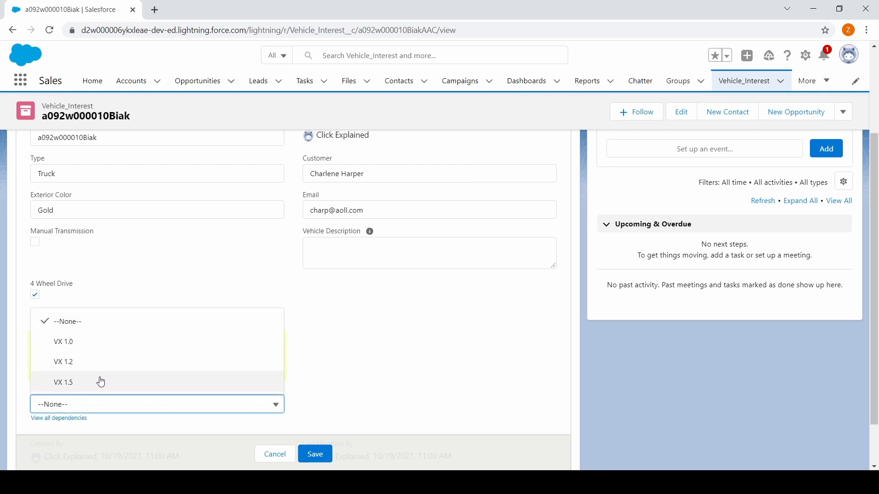
{"action": "left_click", "coordinate": [304, 360]}
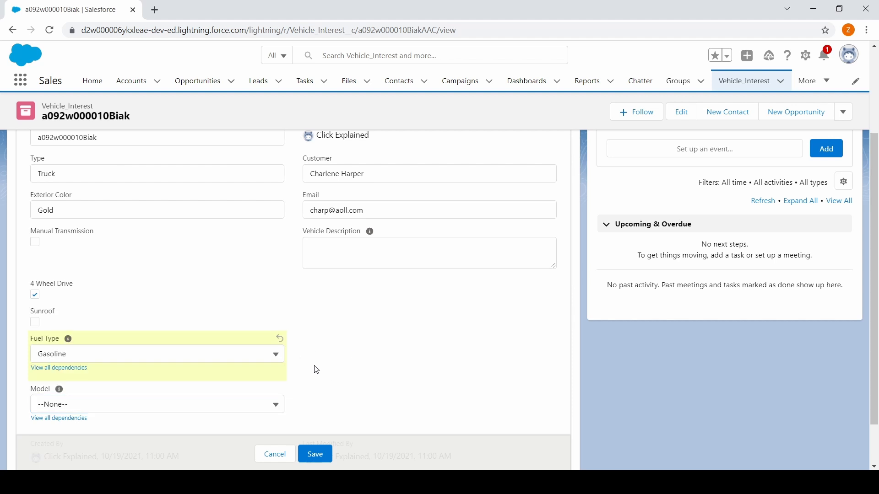
{"action": "left_click", "coordinate": [283, 453]}
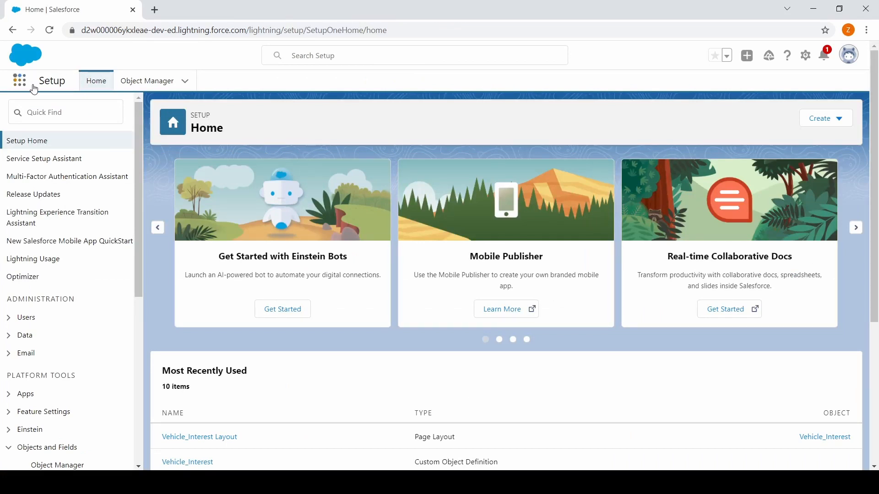
Find the Vehicle_Interest object in the Object Manager by searching "vehicl" and open its fields and relationships
{"action": "left_click", "coordinate": [157, 86]}
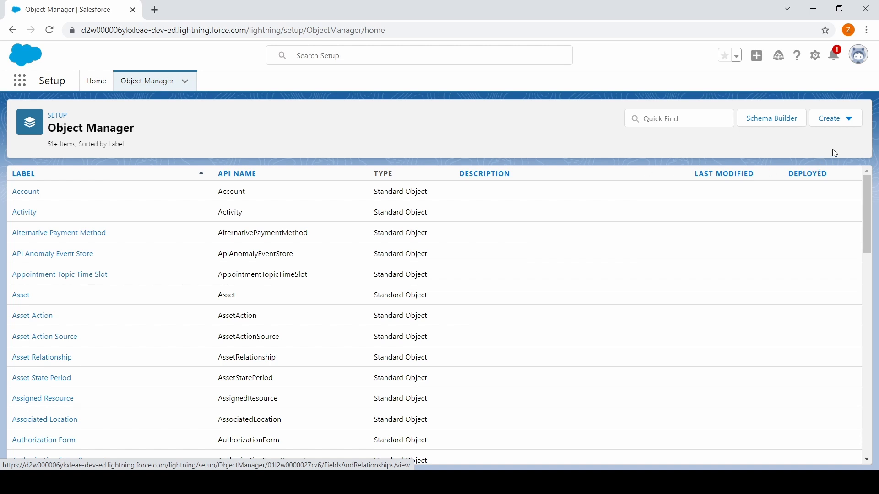
{"action": "left_click", "coordinate": [659, 122]}
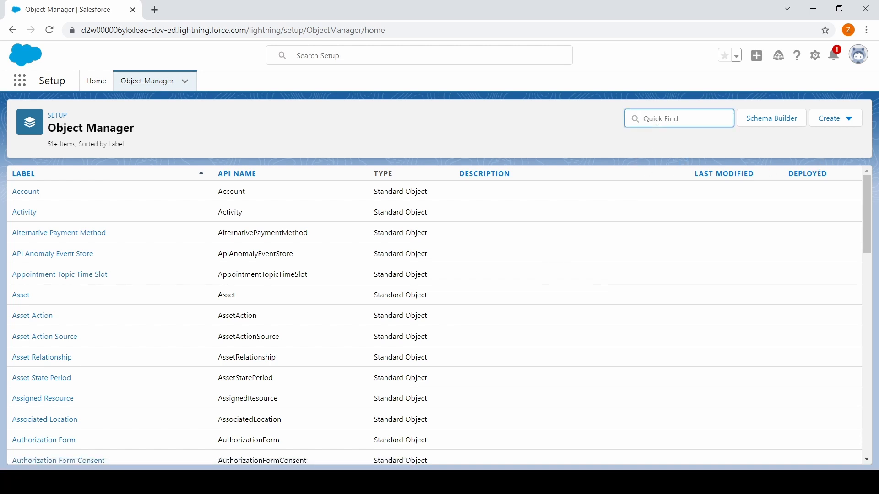
{"action": "type", "text": "vehic"}
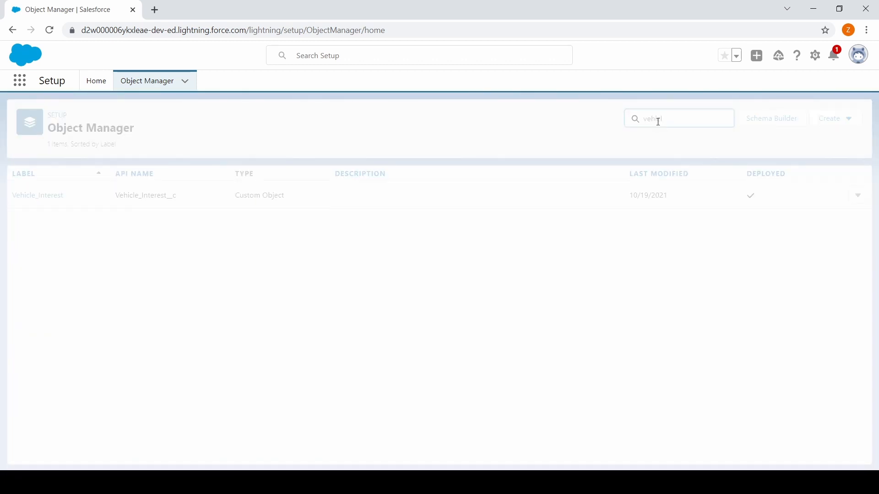
{"action": "type", "text": "l"}
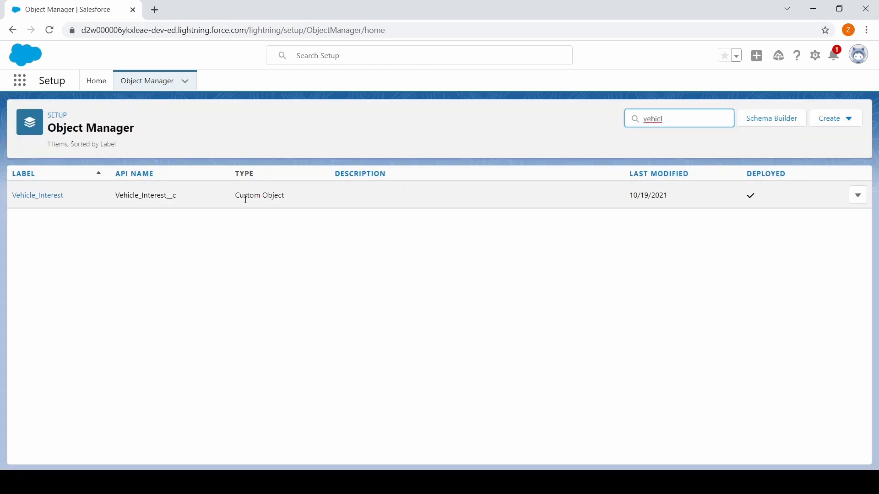
{"action": "left_click", "coordinate": [48, 197]}
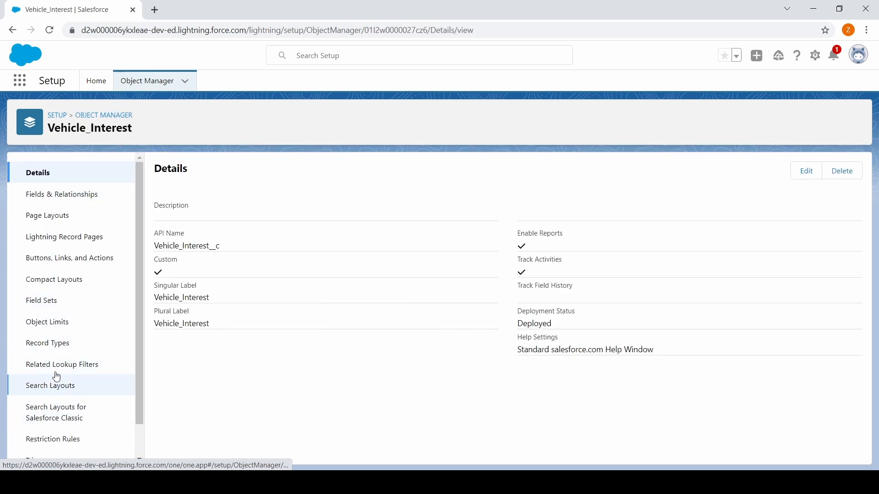
{"action": "left_click", "coordinate": [49, 196]}
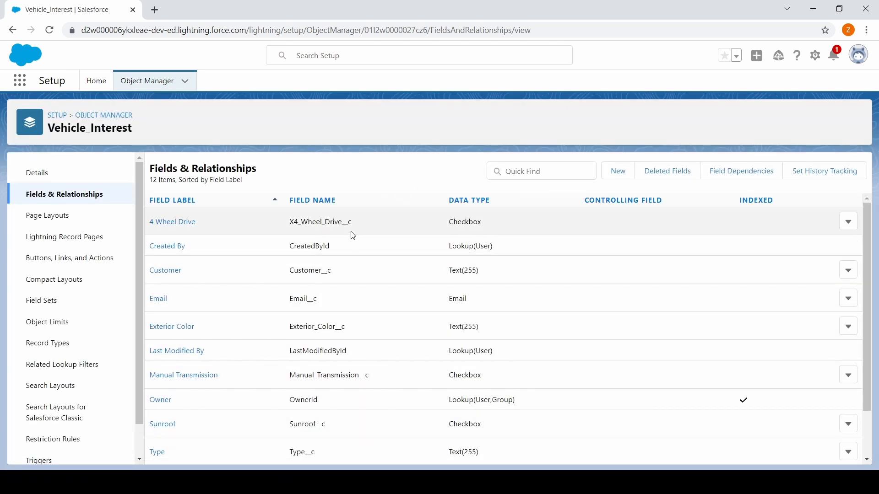
Start a new custom field on Vehicle_Interest with the Picklist data type
{"action": "left_click", "coordinate": [619, 173]}
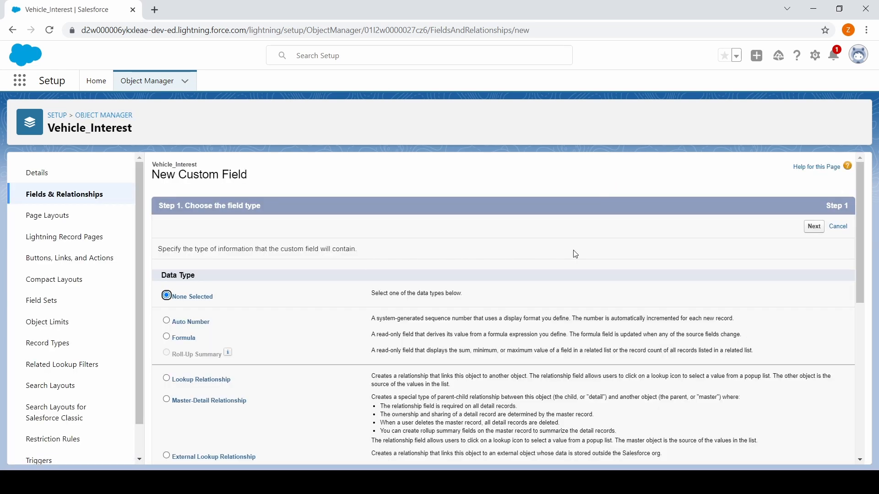
{"action": "scroll", "coordinate": [862, 224], "scroll_direction": "down", "scroll_amount": 2}
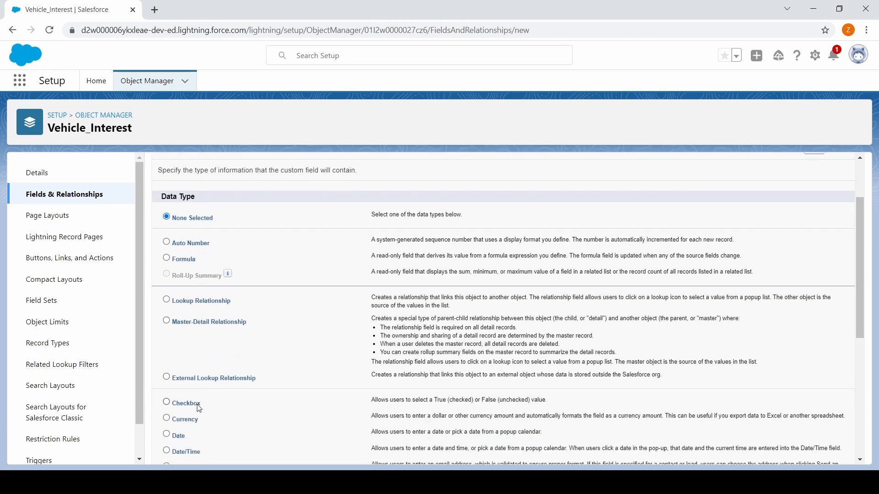
{"action": "left_click_drag", "start_coordinate": [869, 253], "coordinate": [876, 370]}
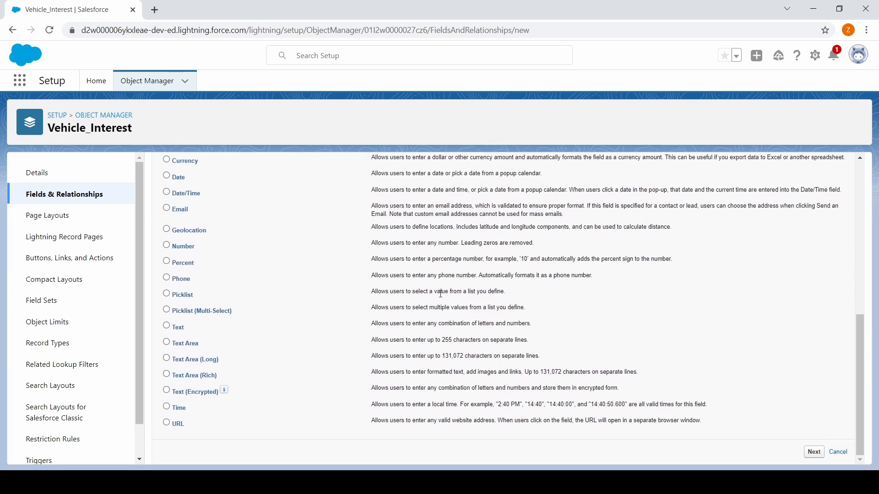
{"action": "left_click", "coordinate": [167, 294]}
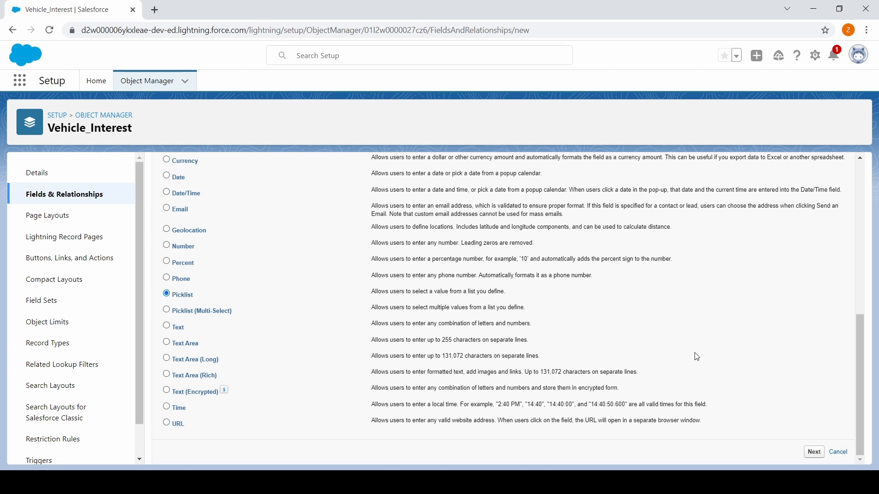
{"action": "left_click", "coordinate": [815, 453]}
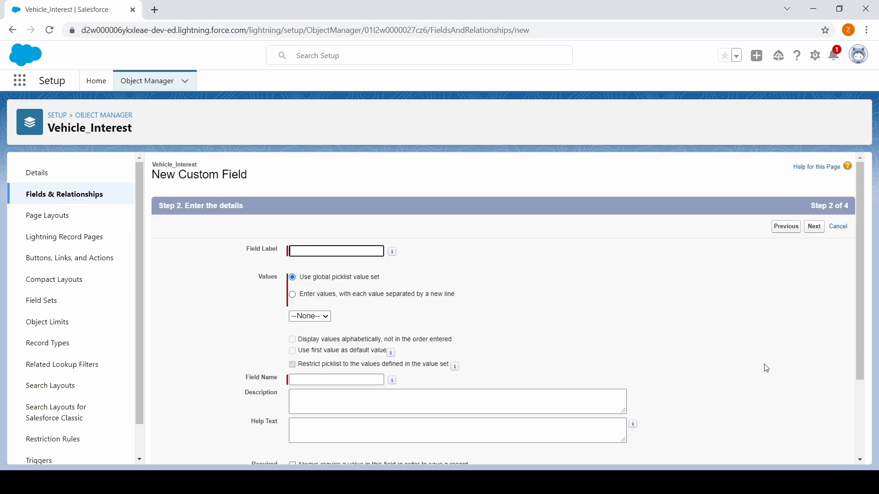
Label the picklist field "Fuel Type" and enter its own values Gasoline and Diesel on separate lines
{"action": "left_click", "coordinate": [317, 251]}
{"action": "type", "text": "Fuel Type"}
{"action": "left_click", "coordinate": [326, 272]}
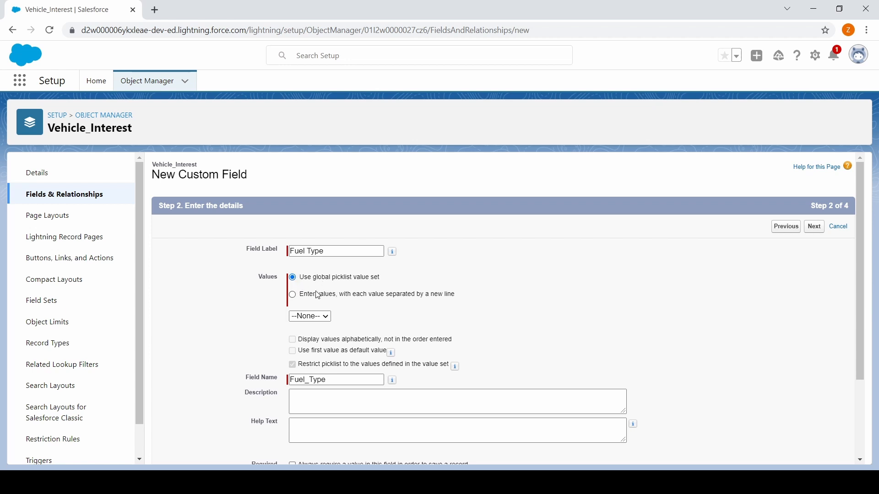
{"action": "left_click", "coordinate": [295, 298]}
{"action": "left_click", "coordinate": [329, 332]}
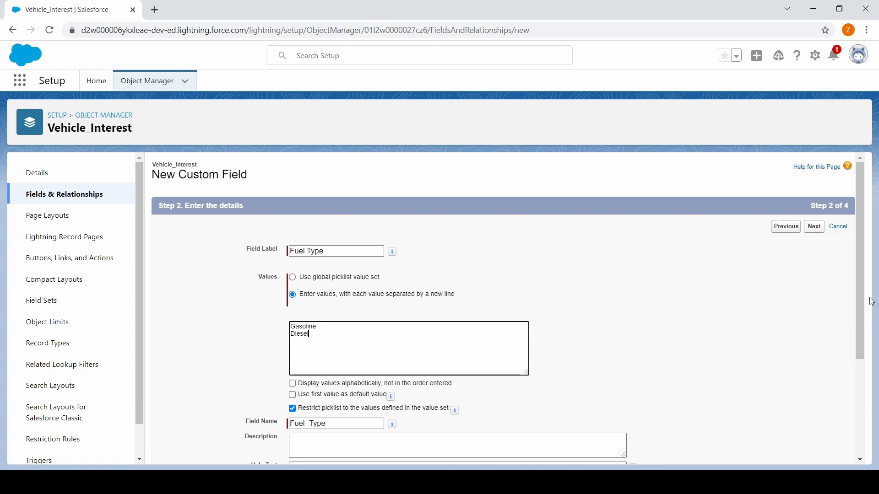
Enter "Vehicle Fuel Type" as both the description and help text, and proceed to field-level security
{"action": "left_click_drag", "start_coordinate": [864, 290], "coordinate": [868, 359]}
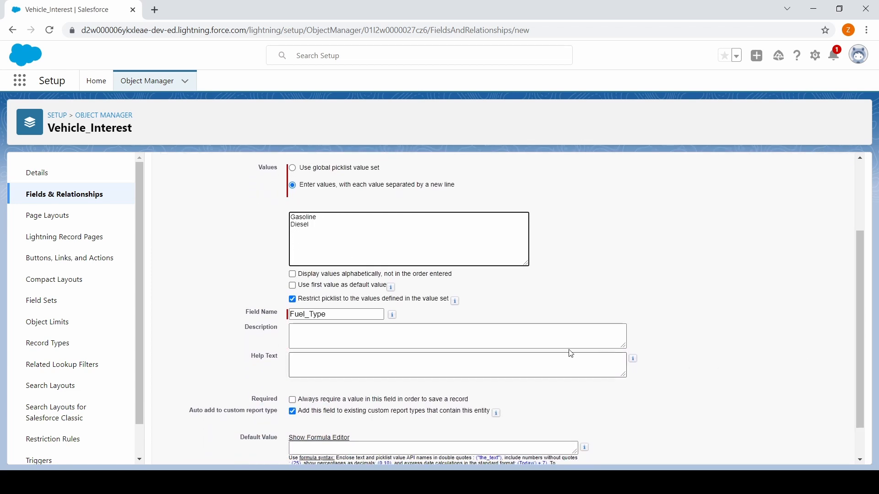
{"action": "left_click", "coordinate": [498, 335]}
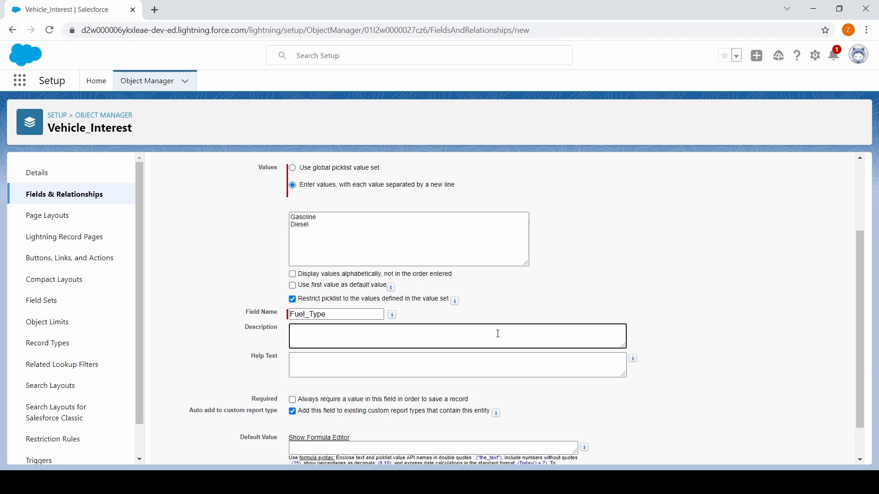
{"action": "type", "text": "Vehichle Fuel Type"}
{"action": "key", "text": "Left"}
{"action": "key", "text": "BackSpace"}
{"action": "left_click_drag", "start_coordinate": [351, 333], "coordinate": [285, 338]}
{"action": "key", "text": "ctrl+c"}
{"action": "left_click", "coordinate": [346, 365]}
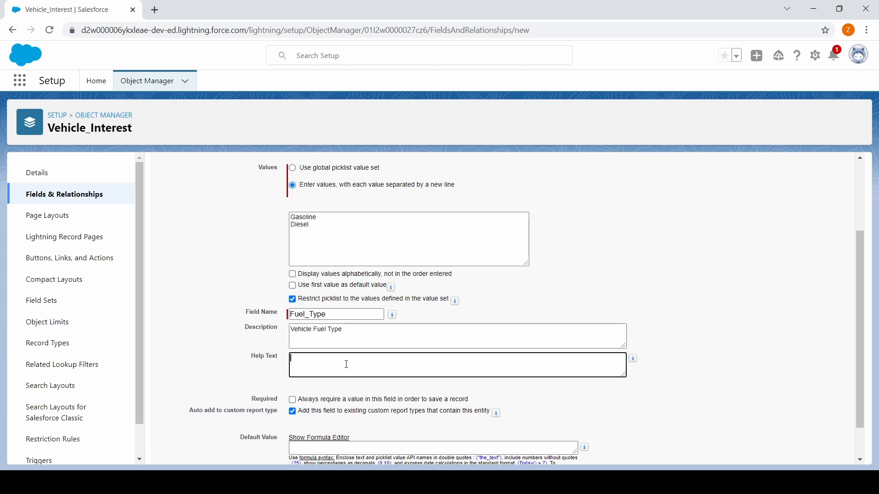
{"action": "key", "text": "ctrl+v"}
{"action": "left_click_drag", "start_coordinate": [860, 287], "coordinate": [872, 364]}
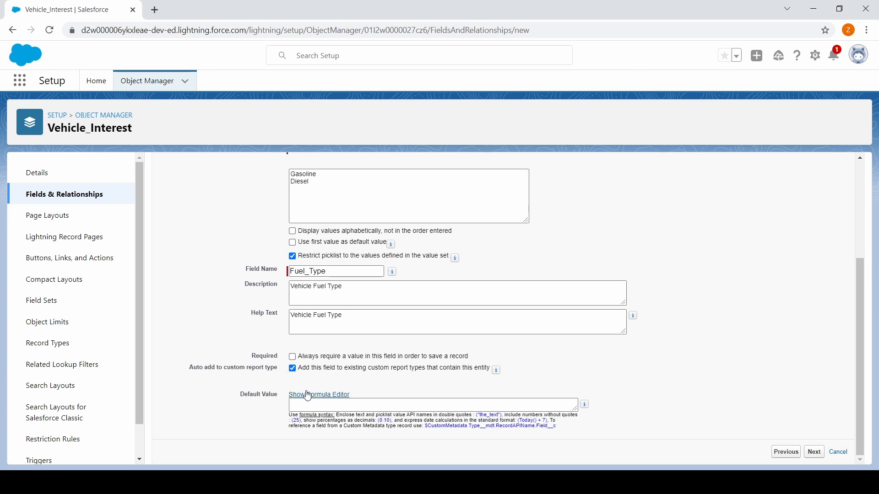
{"action": "left_click", "coordinate": [814, 452]}
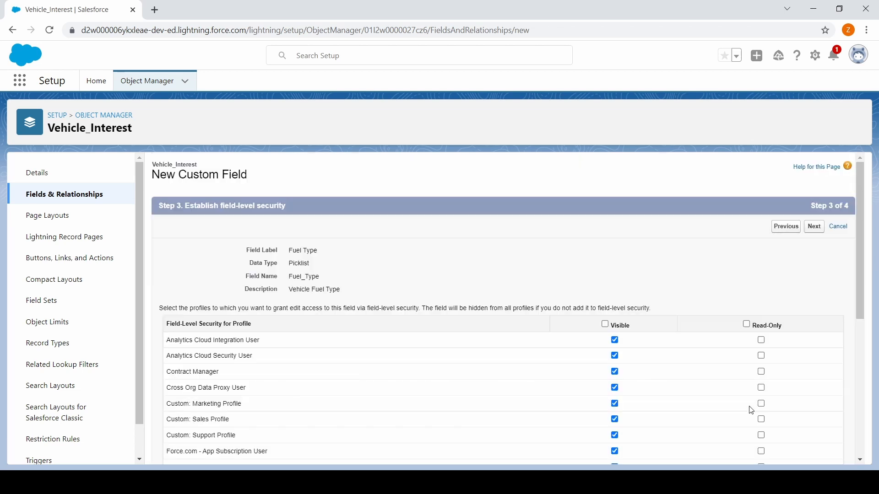
Make the Fuel Type field visible only to the System Administrator profile and continue to the page layout assignment
{"action": "scroll", "coordinate": [862, 230], "scroll_direction": "down", "scroll_amount": 6}
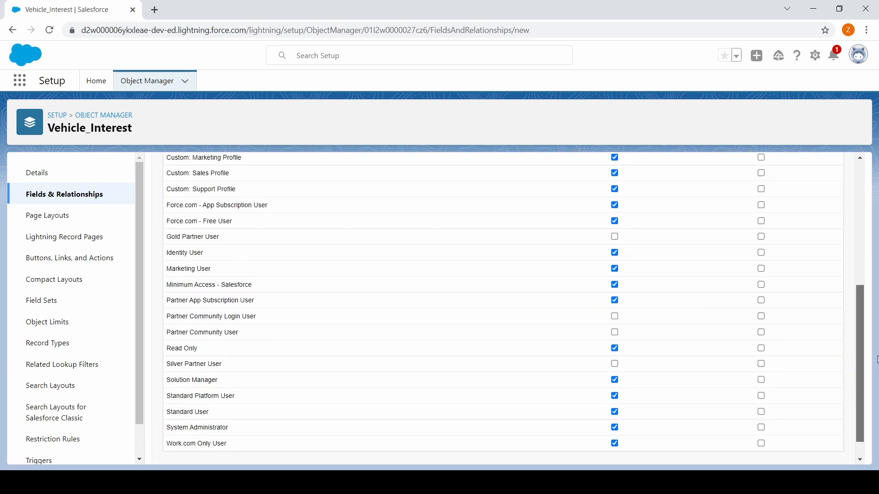
{"action": "scroll", "coordinate": [686, 275], "scroll_direction": "up", "scroll_amount": 5}
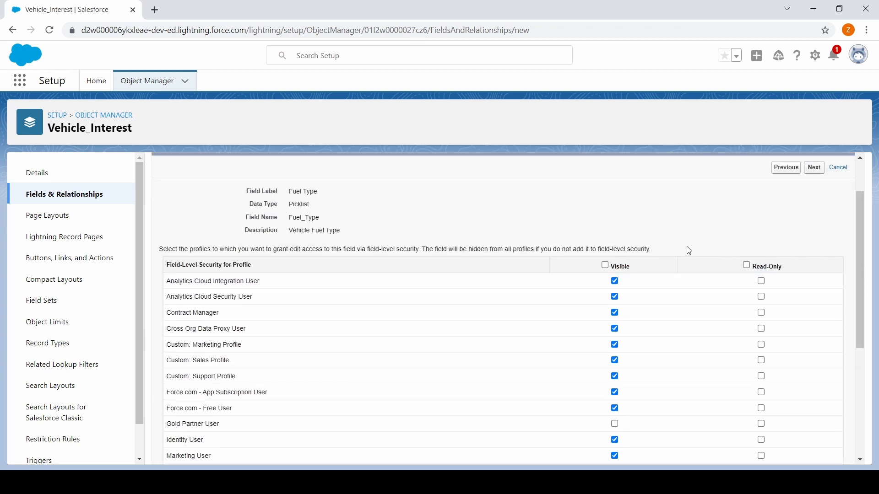
{"action": "left_click", "coordinate": [605, 265]}
{"action": "left_click", "coordinate": [605, 266]}
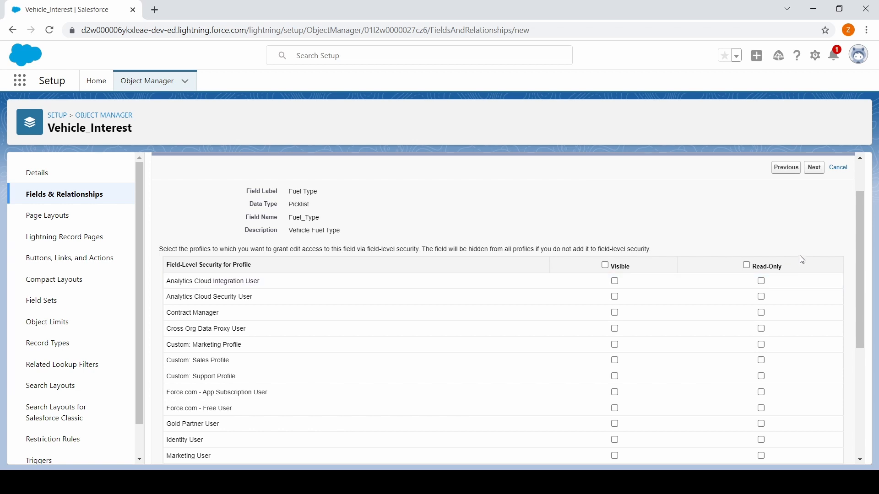
{"action": "left_click_drag", "start_coordinate": [857, 231], "coordinate": [860, 339]}
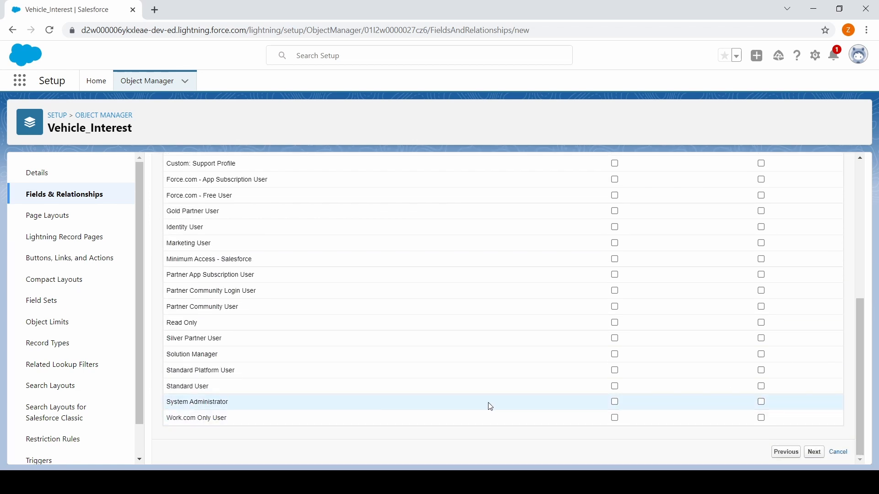
{"action": "left_click", "coordinate": [615, 402]}
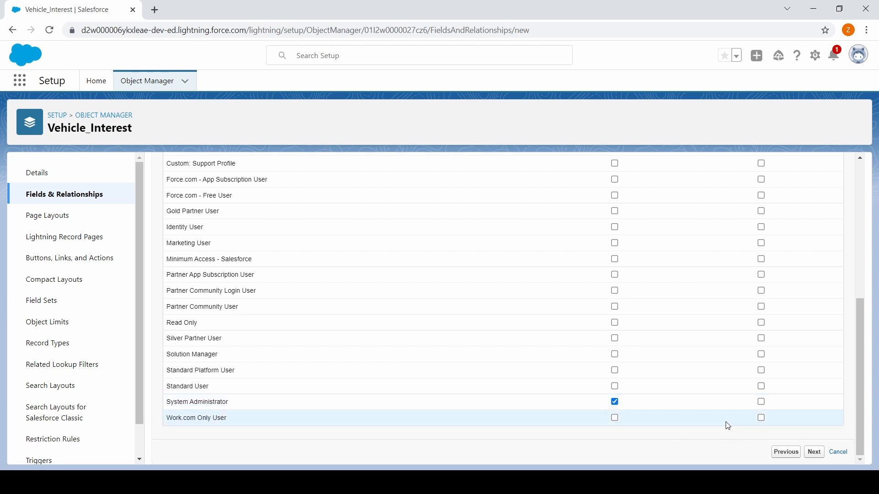
{"action": "left_click", "coordinate": [815, 453]}
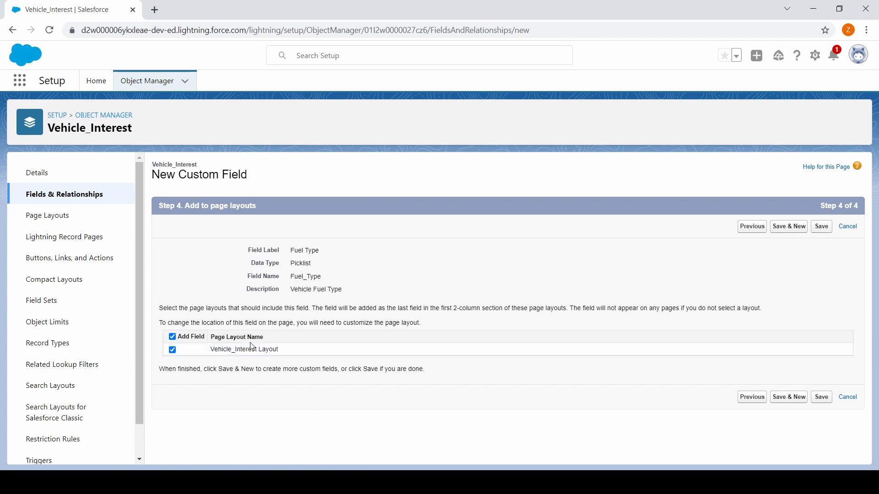
Save the Fuel Type field to the Vehicle_Interest Layout and search the object's fields for "fuel"
{"action": "left_click", "coordinate": [824, 400]}
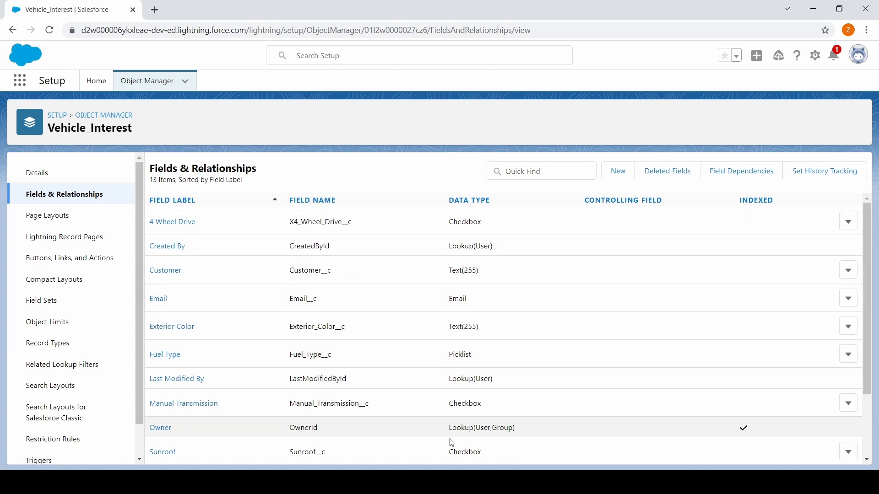
{"action": "left_click", "coordinate": [523, 170]}
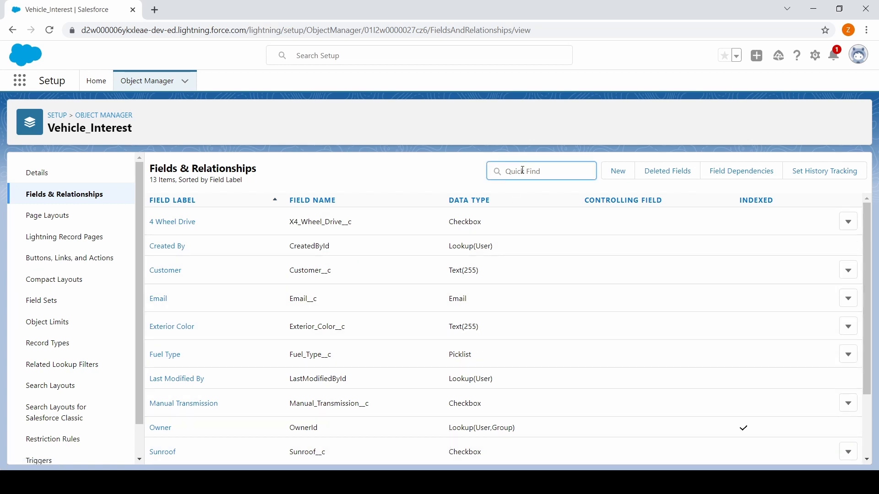
{"action": "type", "text": "fuel"}
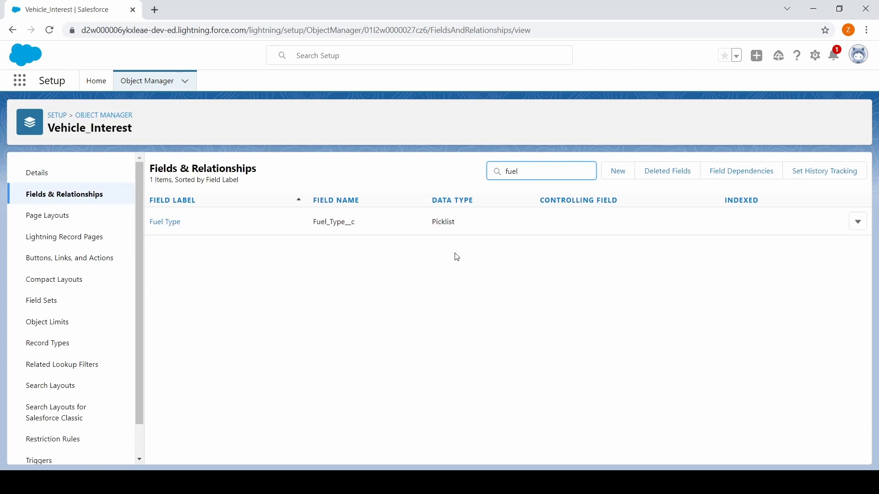
{"action": "left_click", "coordinate": [487, 277]}
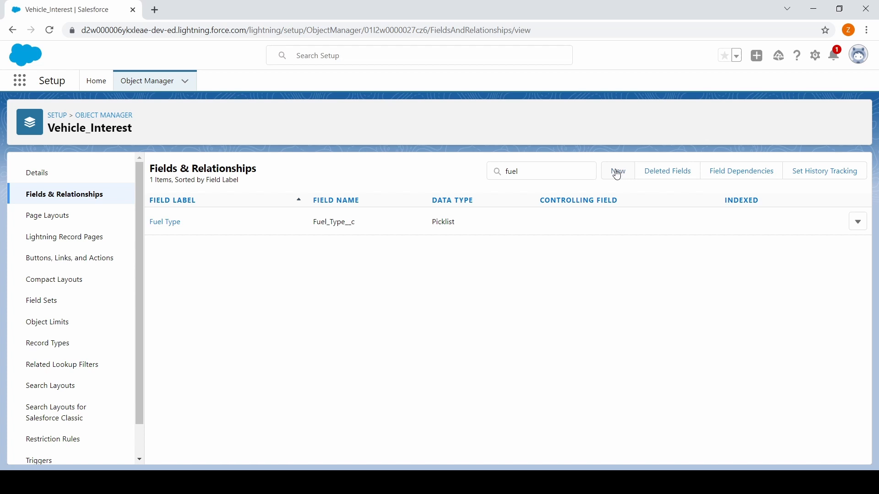
Start another custom field on Vehicle_Interest with the Picklist data type and proceed to its details
{"action": "left_click", "coordinate": [619, 175]}
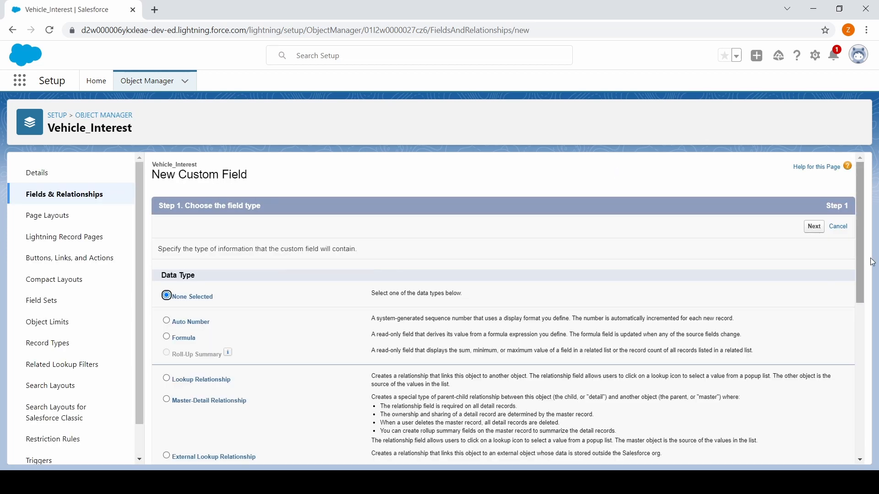
{"action": "scroll", "coordinate": [871, 281], "scroll_direction": "down", "scroll_amount": 3}
{"action": "scroll", "coordinate": [871, 281], "scroll_direction": "down", "scroll_amount": 4}
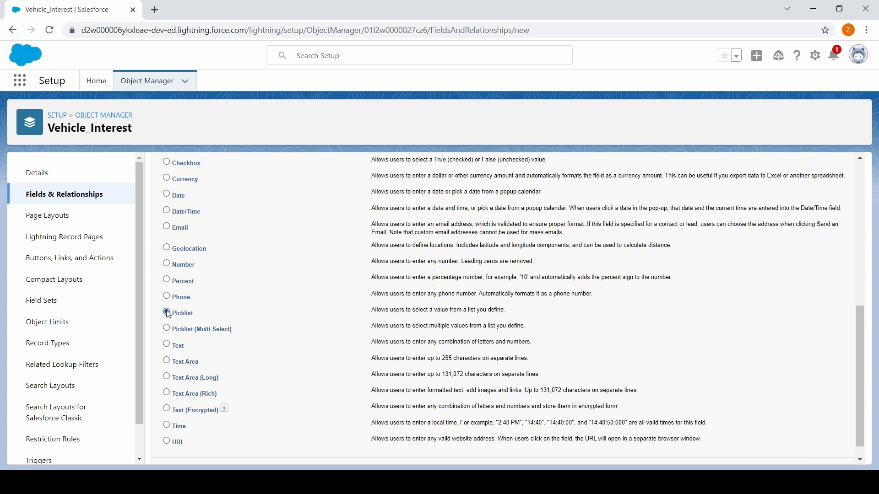
{"action": "scroll", "coordinate": [695, 333], "scroll_direction": "down", "scroll_amount": 1}
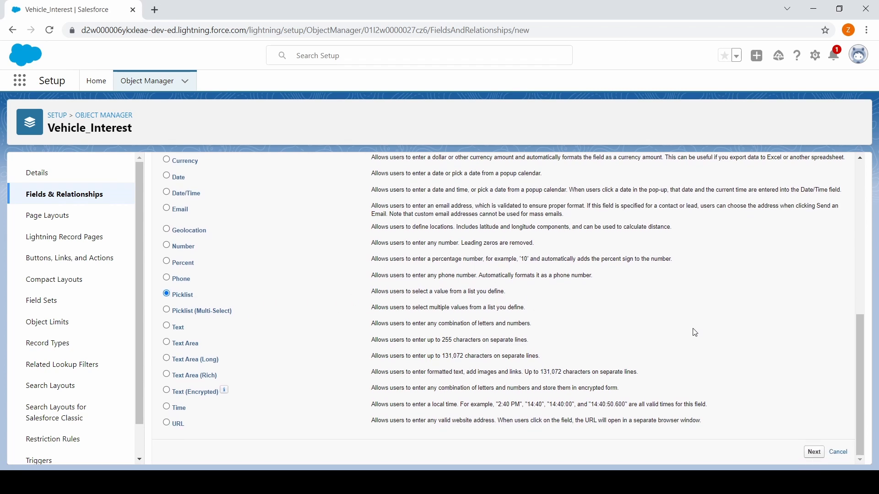
{"action": "left_click", "coordinate": [818, 455]}
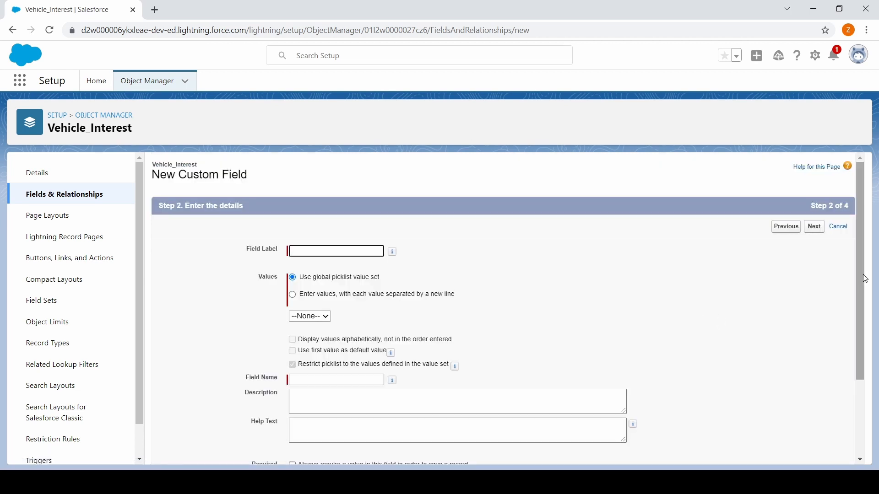
Label the new picklist field "Model" and choose to enter its own values instead of a global value set
{"action": "scroll", "coordinate": [864, 290], "scroll_direction": "down", "scroll_amount": 1}
{"action": "scroll", "coordinate": [864, 290], "scroll_direction": "down", "scroll_amount": 1}
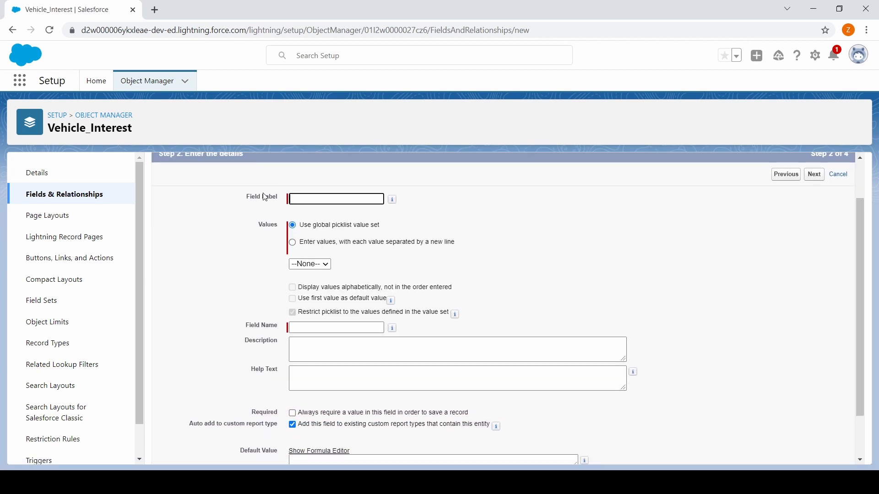
{"action": "left_click", "coordinate": [316, 202]}
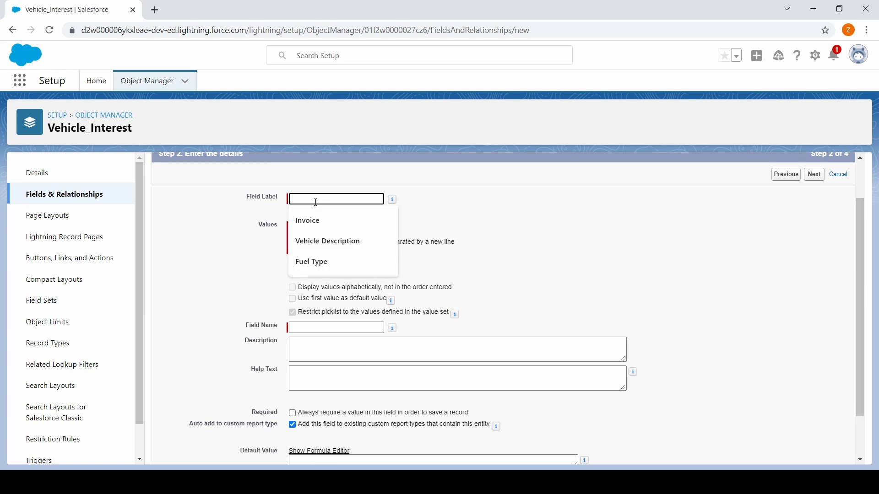
{"action": "type", "text": "Mo"}
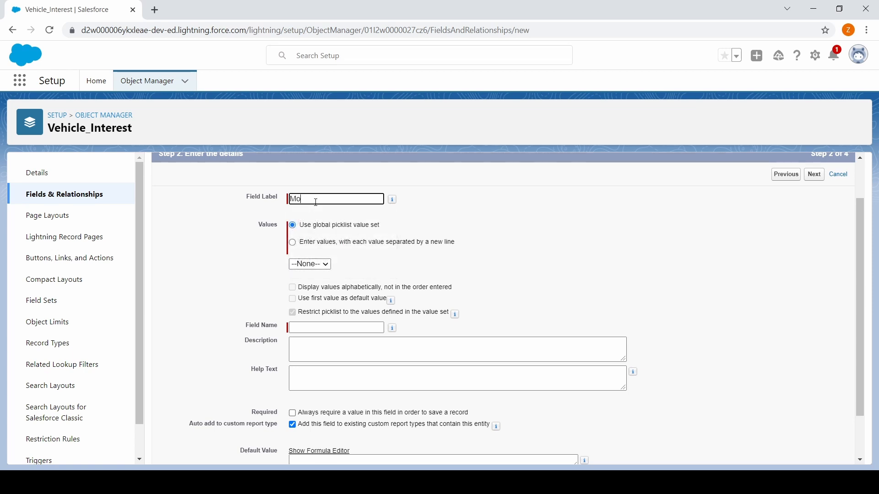
{"action": "type", "text": "del"}
{"action": "left_click", "coordinate": [330, 213]}
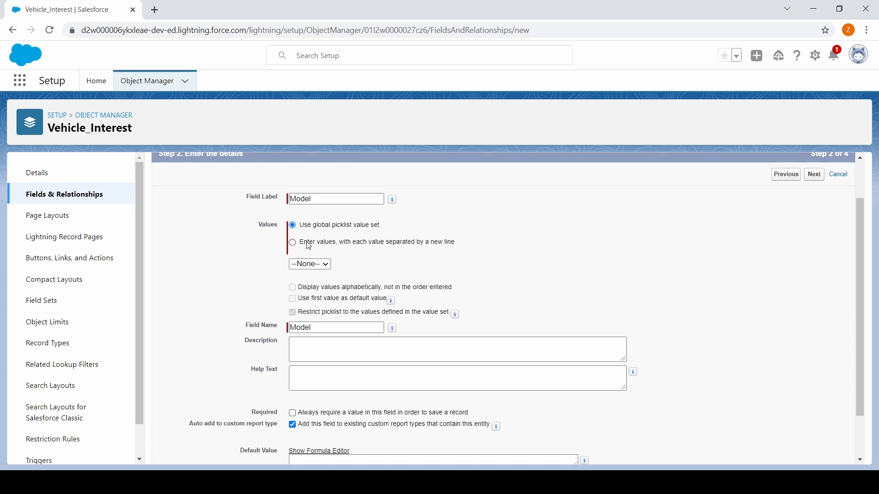
{"action": "left_click", "coordinate": [309, 245]}
{"action": "left_click", "coordinate": [319, 276]}
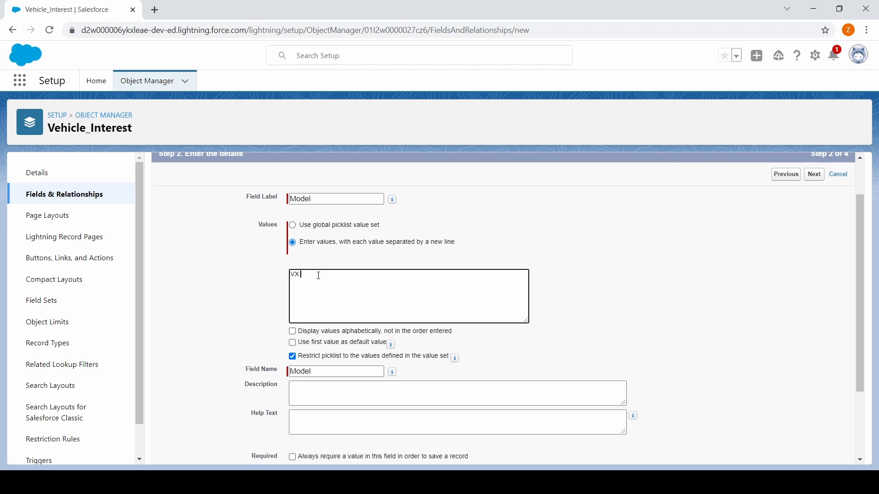
Enter the Model picklist values VX 1.0, VX 1.2, VX 1.5, DS 1.0, DS 1.2 and DS 1.5 on separate lines
{"action": "type", "text": "VX 1"}
{"action": "key", "text": "Return"}
{"action": "key", "text": "Left"}
{"action": "key", "text": "Left"}
{"action": "key", "text": "BackSpace"}
{"action": "key", "text": "BackSpace"}
{"action": "key", "text": "BackSpace"}
{"action": "type", "text": "x"}
{"action": "key", "text": "BackSpace"}
{"action": "key", "text": "BackSpace"}
{"action": "type", "text": "X"}
{"action": "key", "text": "Return"}
{"action": "type", "text": "DS"}
{"action": "type", "text": "S"}
{"action": "type", "text": "S"}
{"action": "left_click", "coordinate": [532, 338]}
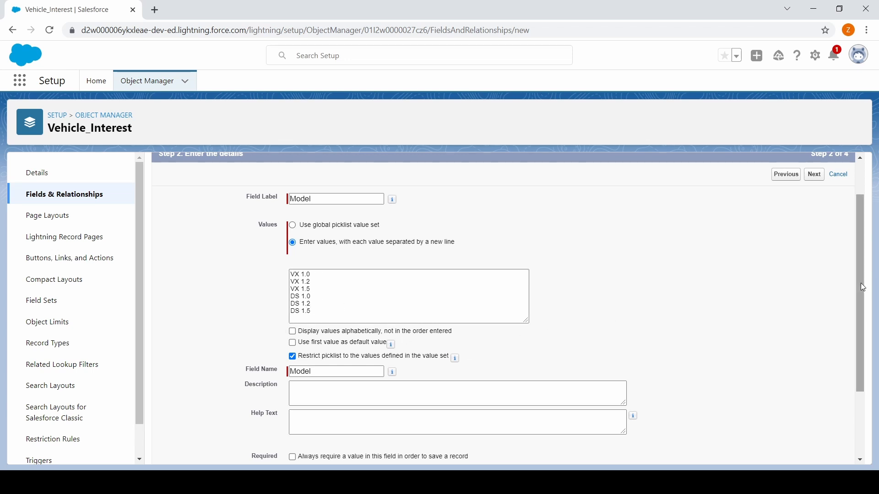
Enter "Vehicle Model" as both the description and help text of the Model field, and proceed to field-level security
{"action": "left_click_drag", "start_coordinate": [861, 284], "coordinate": [862, 323]}
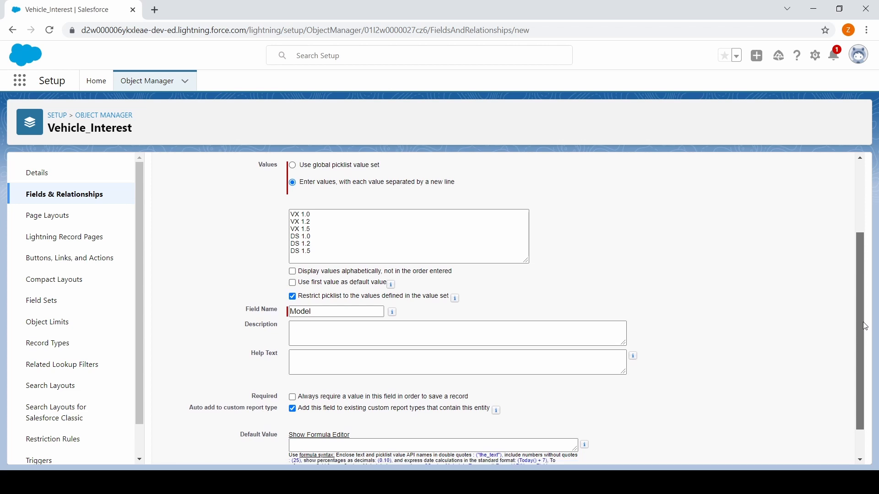
{"action": "left_click", "coordinate": [416, 330]}
{"action": "type", "text": "Ve"}
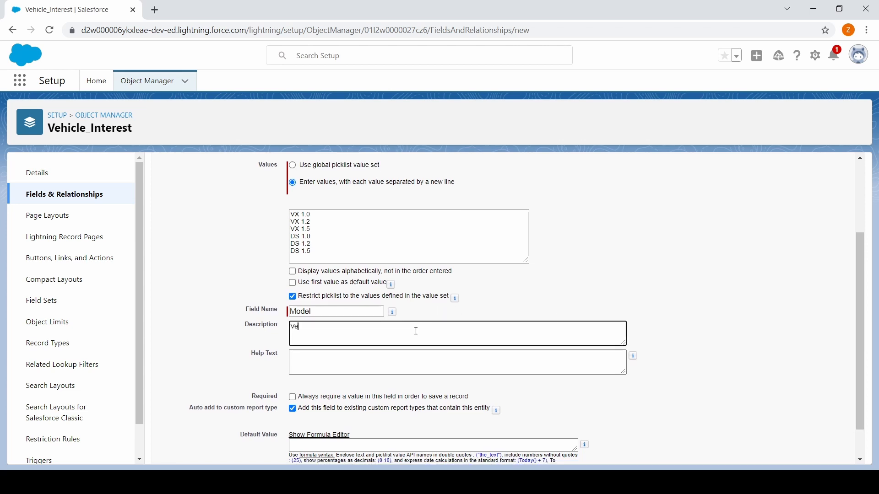
{"action": "type", "text": "hichle Mod"}
{"action": "key", "text": "BackSpace"}
{"action": "left_click_drag", "start_coordinate": [353, 327], "coordinate": [290, 328]}
{"action": "key", "text": "ctrl+c"}
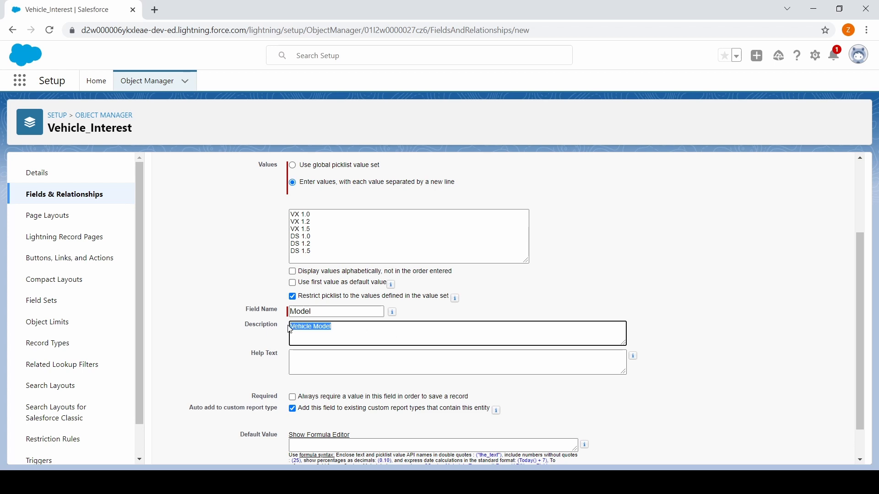
{"action": "left_click", "coordinate": [324, 355]}
{"action": "key", "text": "ctrl+v"}
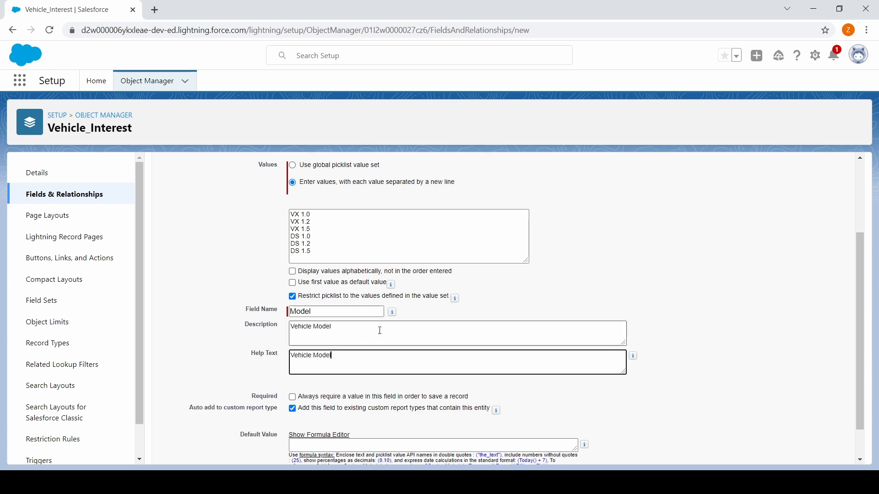
{"action": "left_click_drag", "start_coordinate": [859, 367], "coordinate": [854, 303]}
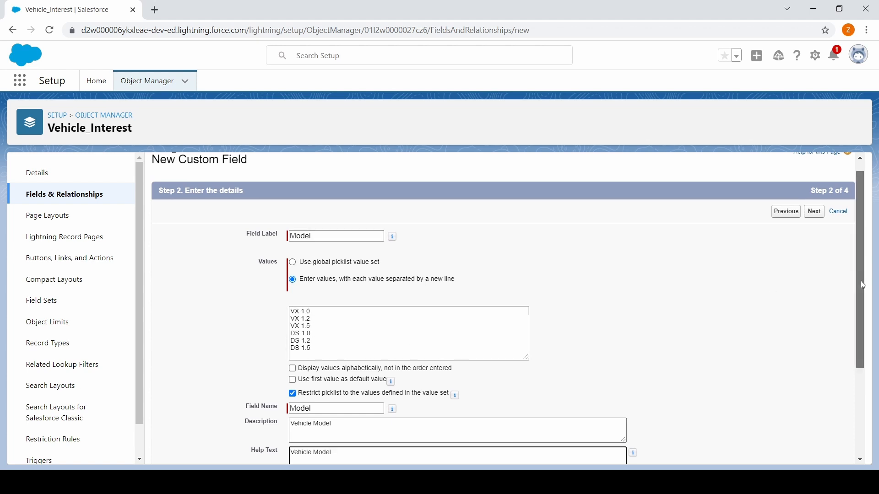
{"action": "left_click_drag", "start_coordinate": [861, 281], "coordinate": [872, 376]}
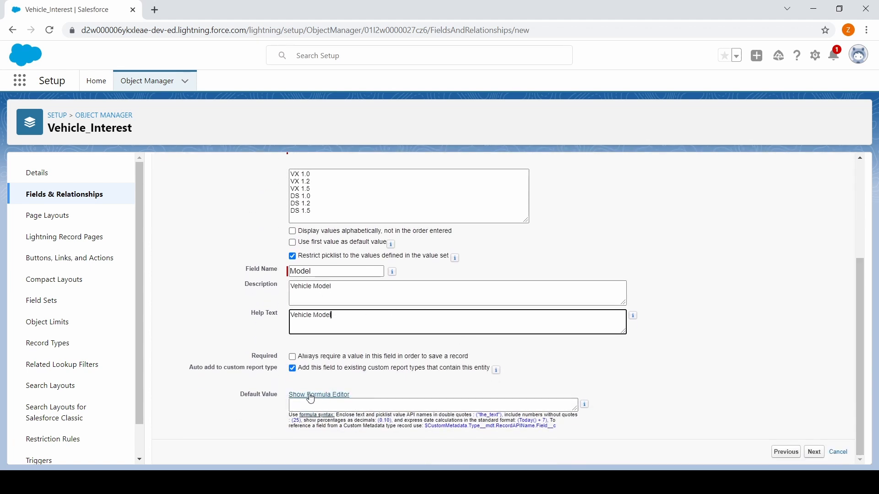
{"action": "left_click", "coordinate": [815, 453]}
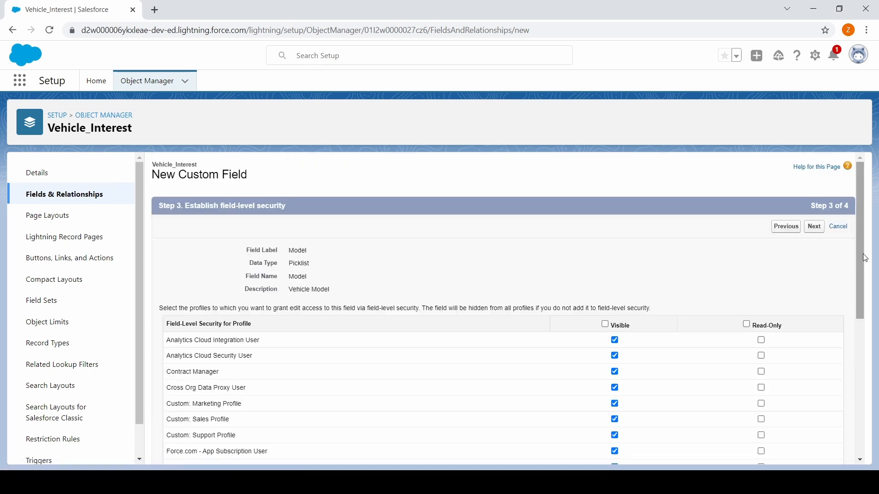
Make the Model field visible only to the System Administrator profile and continue to the page layout assignment
{"action": "left_click_drag", "start_coordinate": [861, 254], "coordinate": [876, 319]}
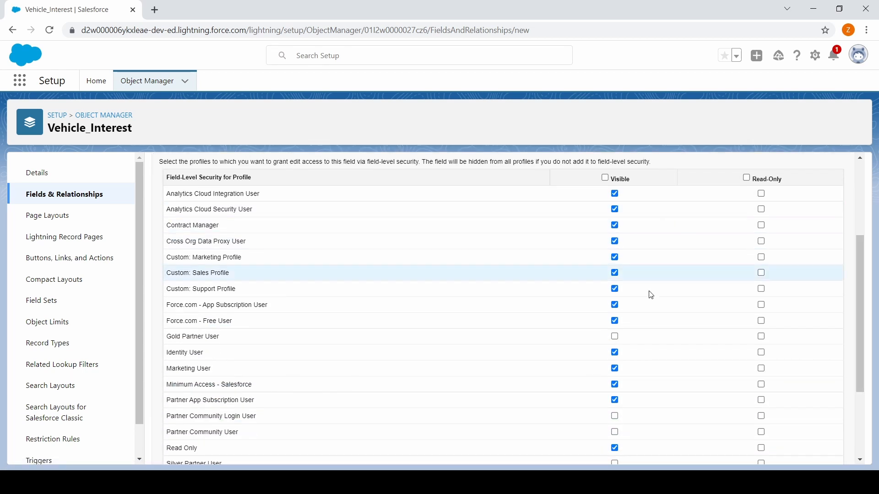
{"action": "left_click", "coordinate": [604, 178]}
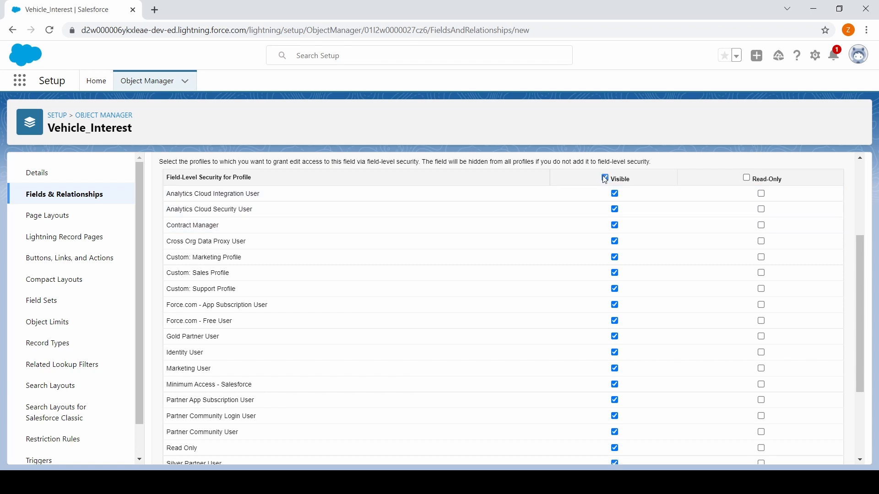
{"action": "left_click", "coordinate": [605, 178]}
{"action": "left_click_drag", "start_coordinate": [861, 266], "coordinate": [868, 348]}
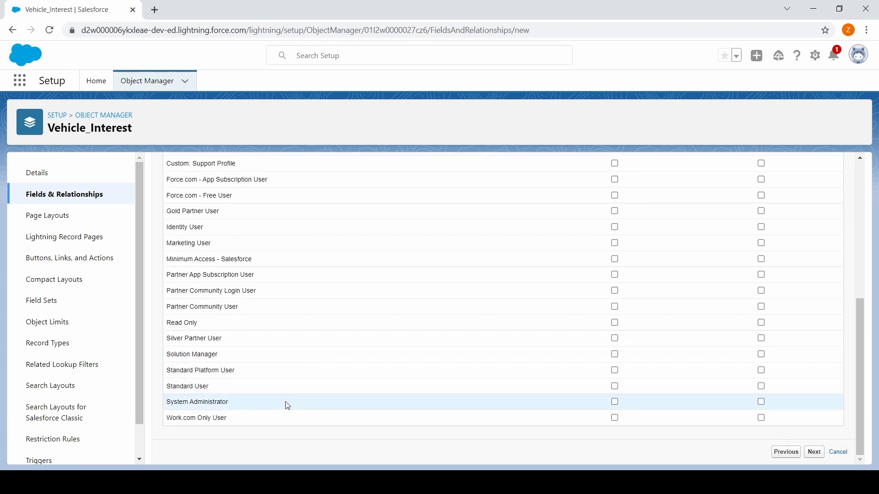
{"action": "left_click", "coordinate": [615, 403]}
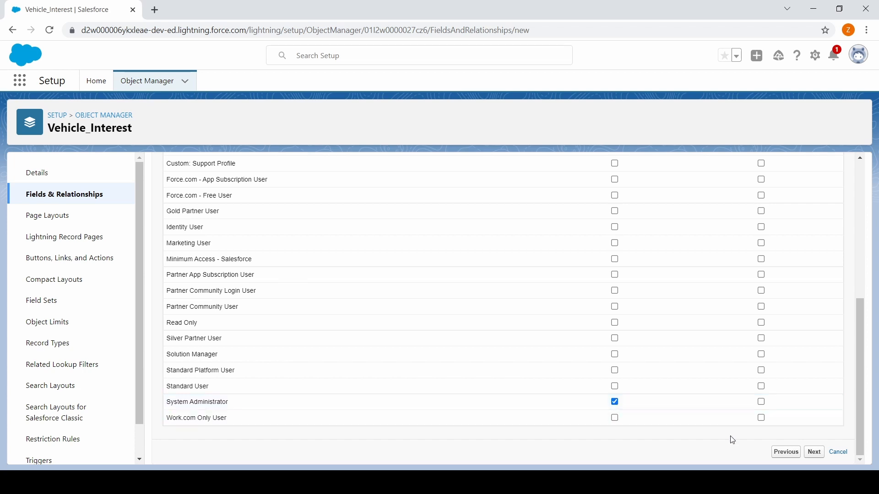
{"action": "left_click", "coordinate": [815, 453]}
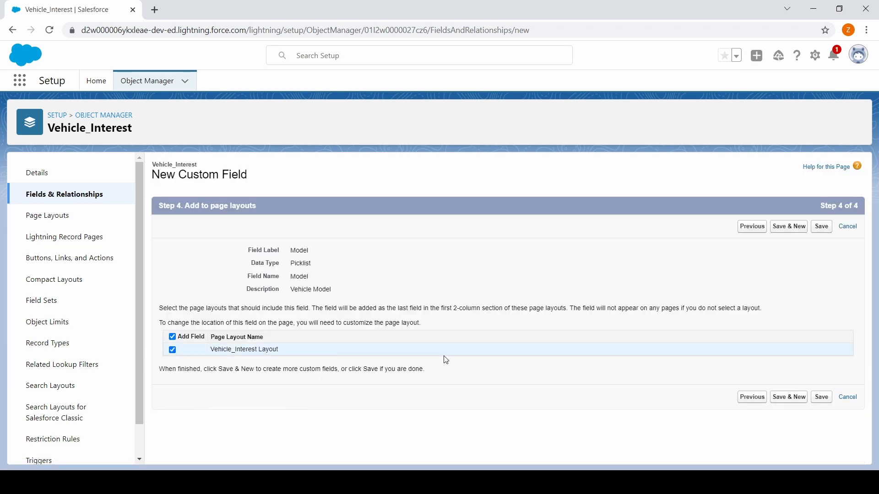
Save the Model field to the Vehicle_Interest Layout and check the object's field list for it
{"action": "left_click", "coordinate": [829, 402]}
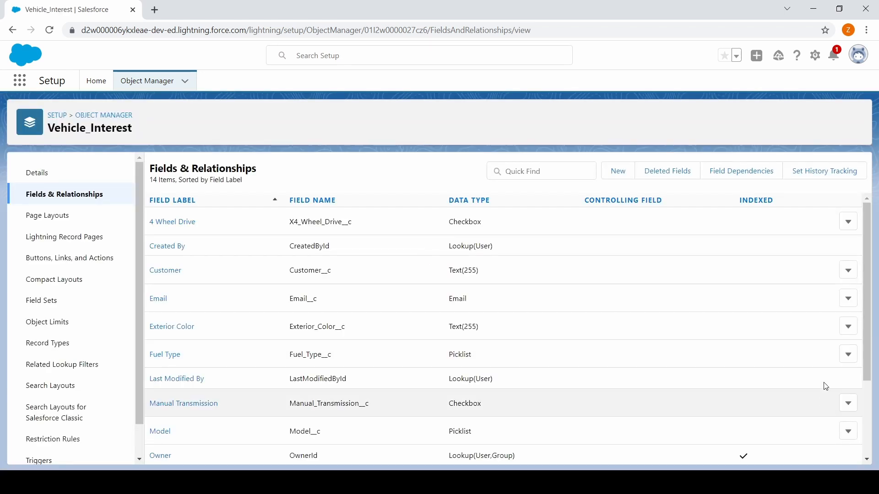
{"action": "left_click_drag", "start_coordinate": [870, 287], "coordinate": [873, 308]}
{"action": "scroll", "coordinate": [456, 342], "scroll_direction": "down", "scroll_amount": 2}
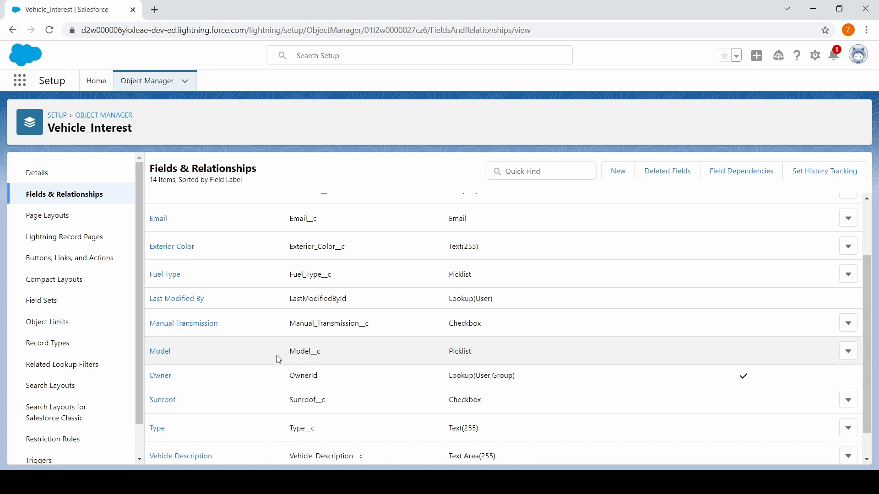
{"action": "left_click_drag", "start_coordinate": [865, 360], "coordinate": [864, 284]}
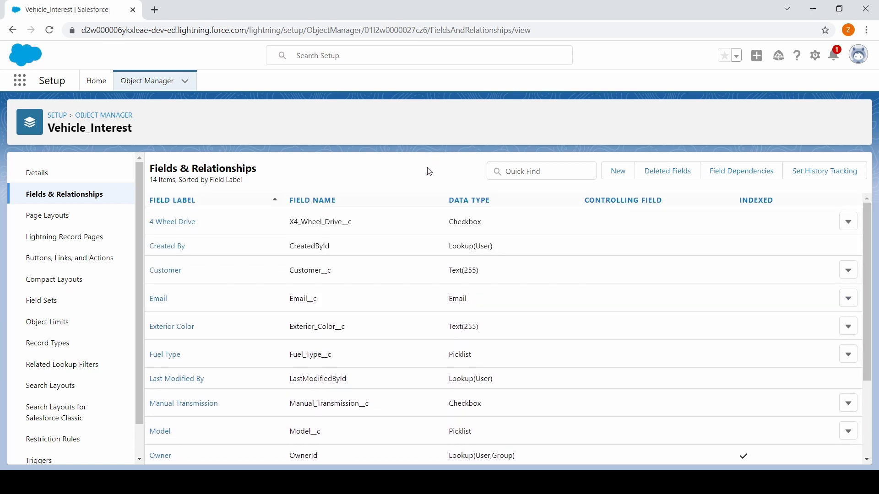
Start a new field dependency on Vehicle_Interest with Fuel Type as the controlling field and Model as the dependent field
{"action": "left_click", "coordinate": [738, 172]}
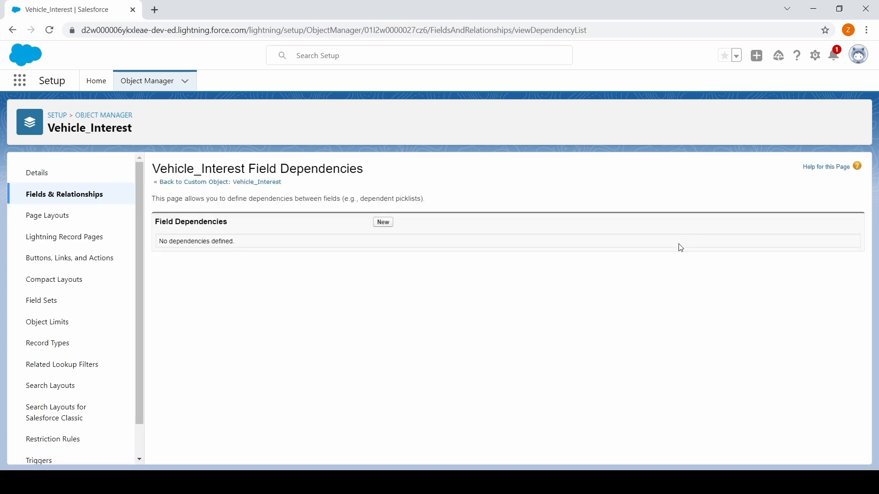
{"action": "left_click", "coordinate": [383, 223]}
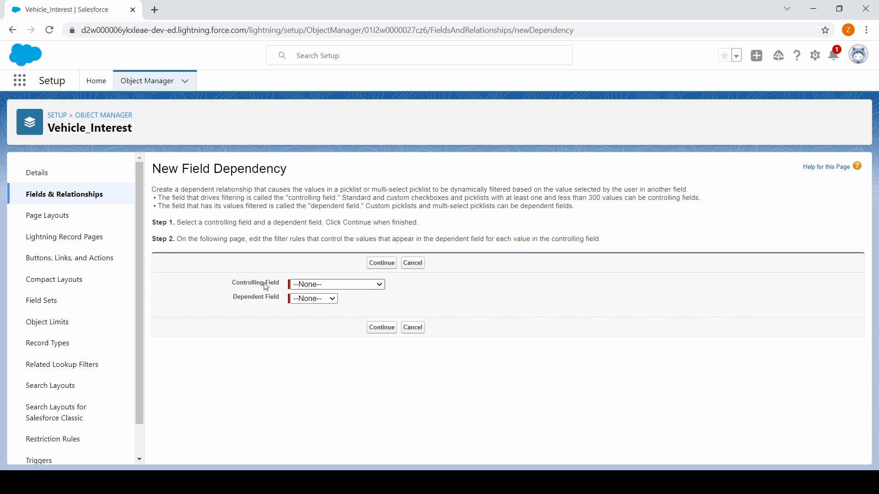
{"action": "left_click", "coordinate": [332, 287]}
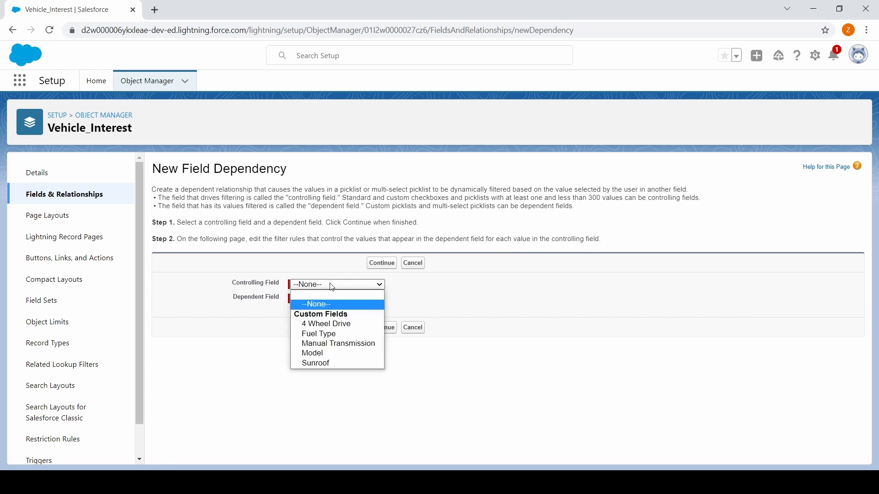
{"action": "left_click", "coordinate": [335, 338]}
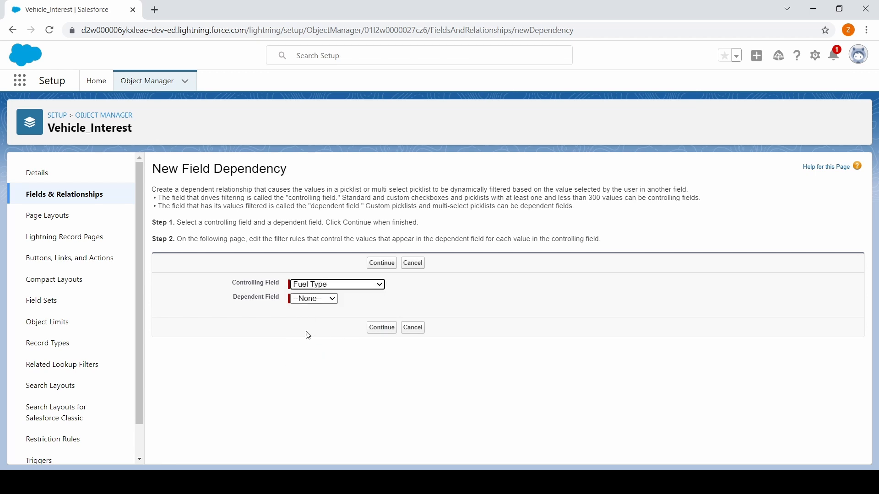
{"action": "left_click", "coordinate": [321, 300]}
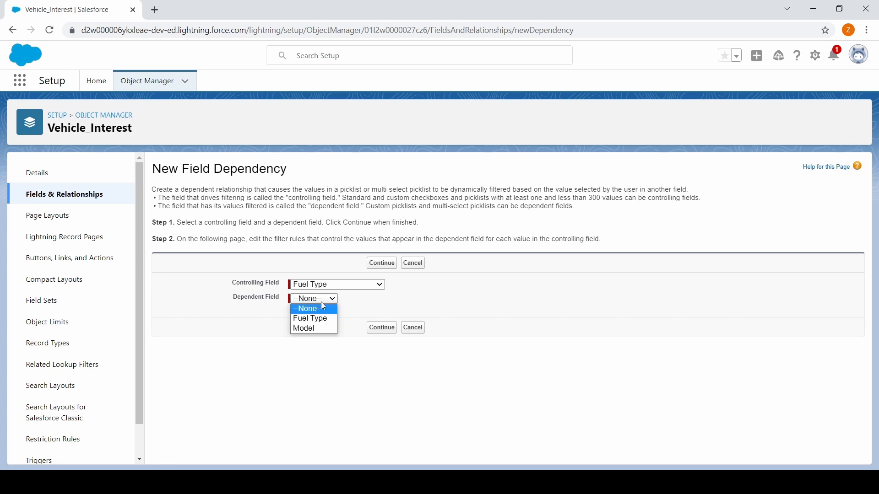
{"action": "left_click", "coordinate": [322, 328]}
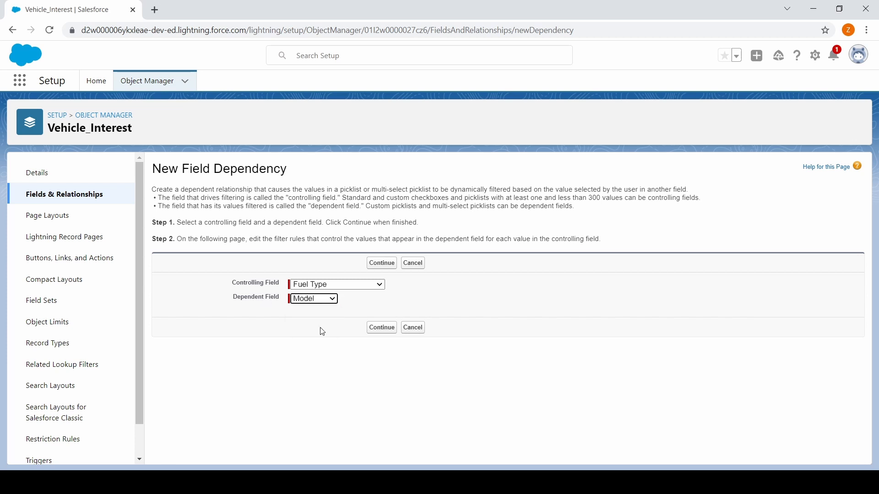
Continue to the dependency matrix and include Model values VX 1.0, VX 1.2 and VX 1.5 for Gasoline
{"action": "left_click", "coordinate": [378, 328]}
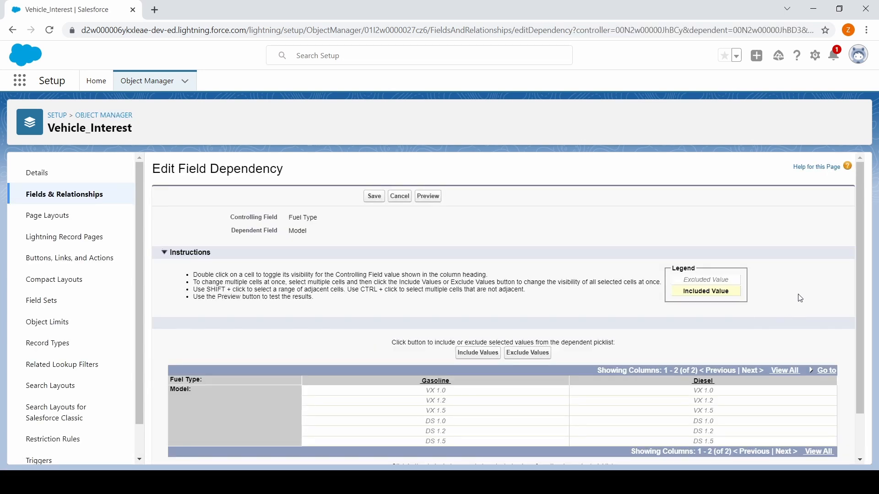
{"action": "left_click_drag", "start_coordinate": [861, 248], "coordinate": [865, 299]}
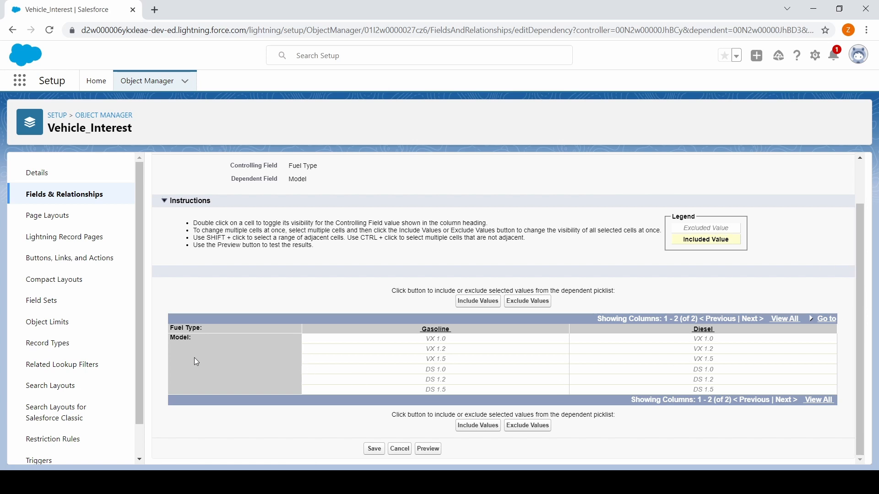
{"action": "left_click", "coordinate": [451, 342]}
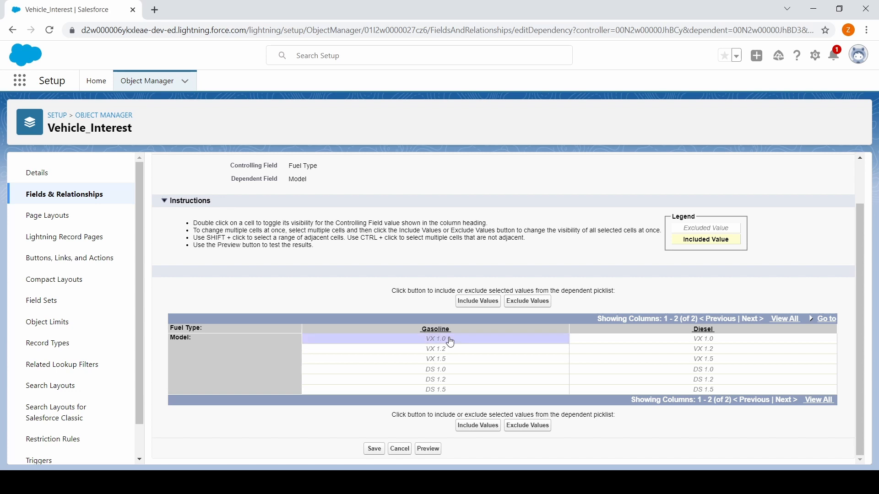
{"action": "left_click", "coordinate": [478, 427]}
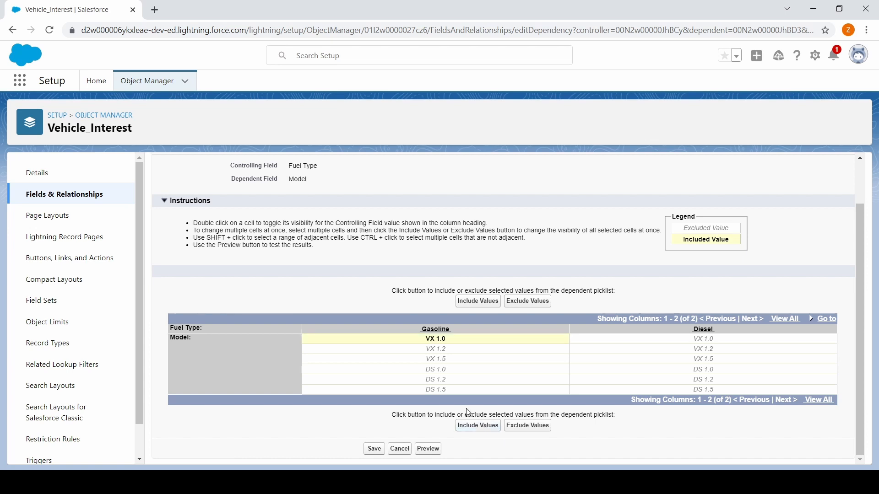
{"action": "left_click", "coordinate": [440, 352]}
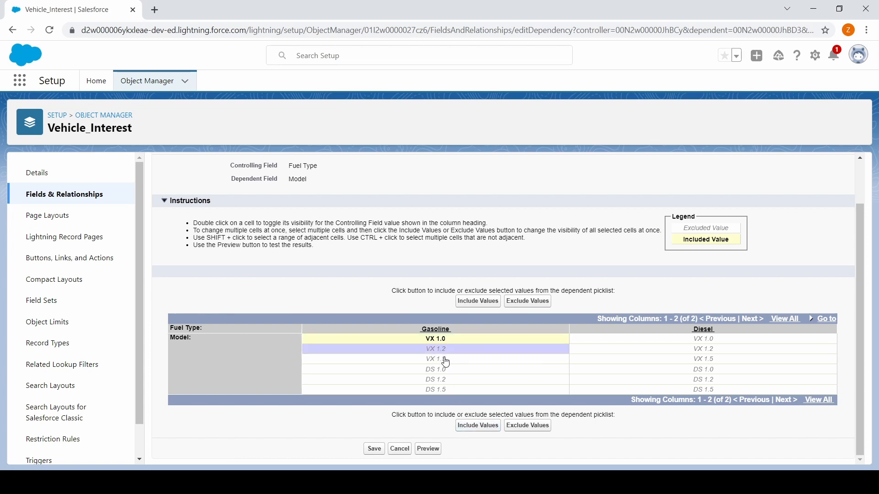
{"action": "left_click", "coordinate": [445, 360], "text": "shift"}
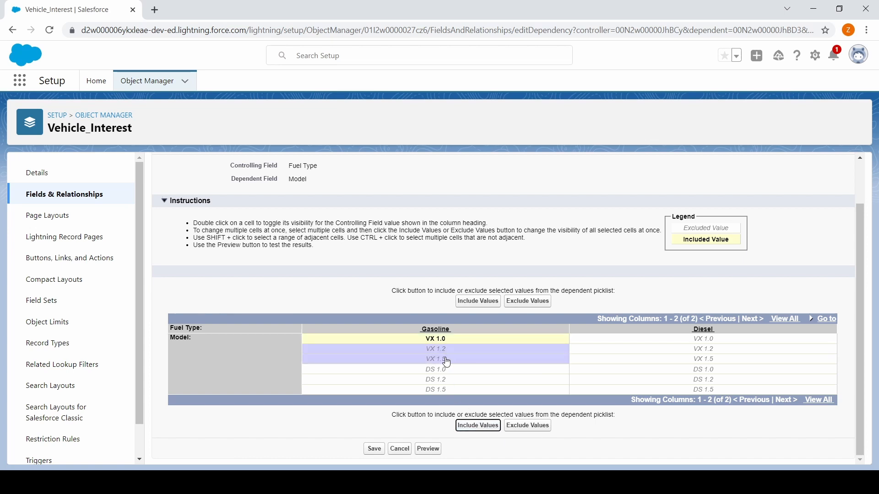
{"action": "left_click", "coordinate": [480, 426]}
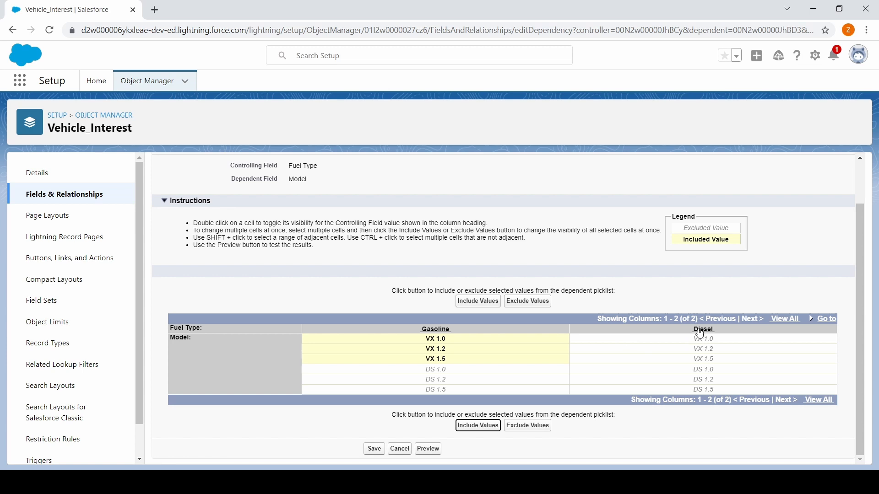
Include Model values DS 1.0, DS 1.2 and DS 1.5 for Diesel in the dependency matrix
{"action": "left_click", "coordinate": [706, 371]}
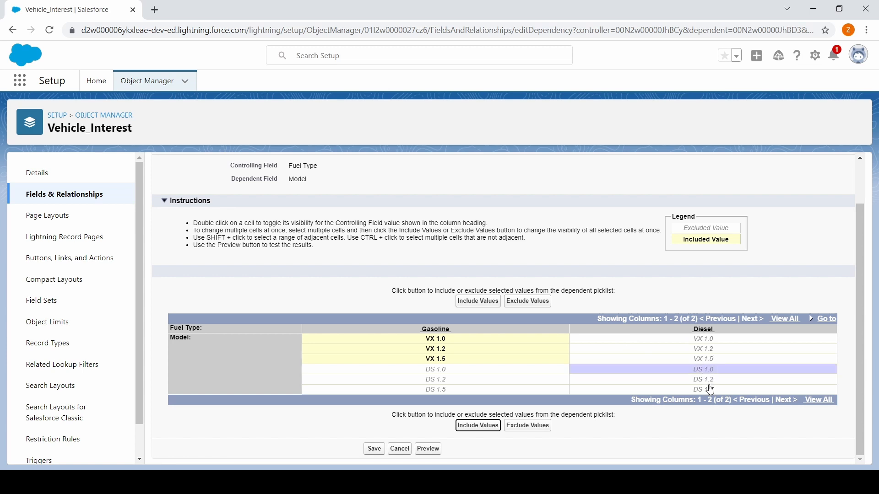
{"action": "left_click", "coordinate": [711, 392], "text": "shift"}
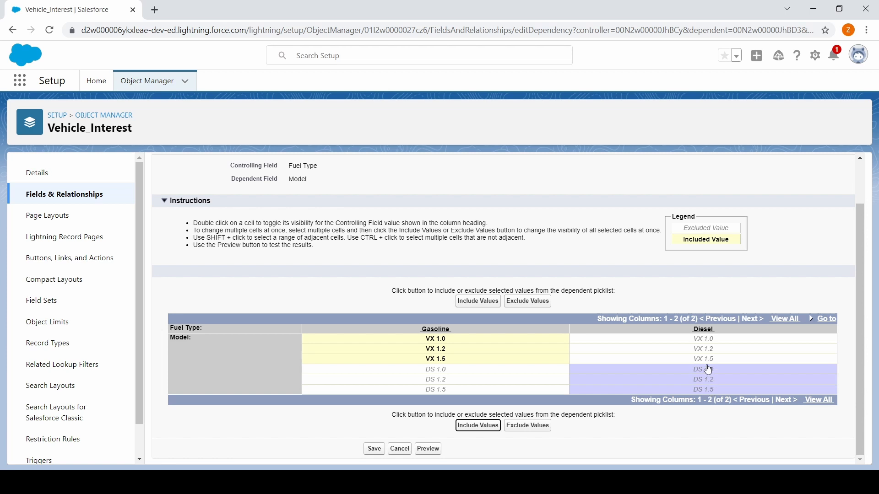
{"action": "left_click", "coordinate": [488, 427]}
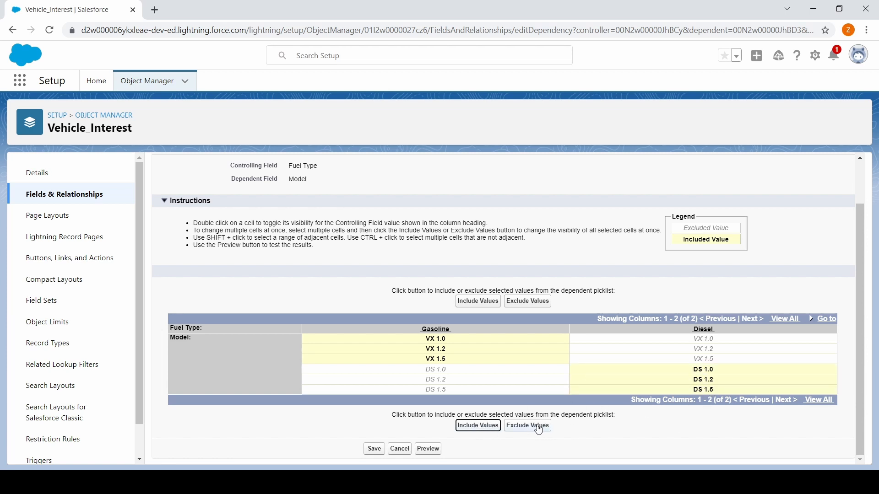
Exclude DS 1.0 from the Diesel values and include it again
{"action": "left_click", "coordinate": [678, 370]}
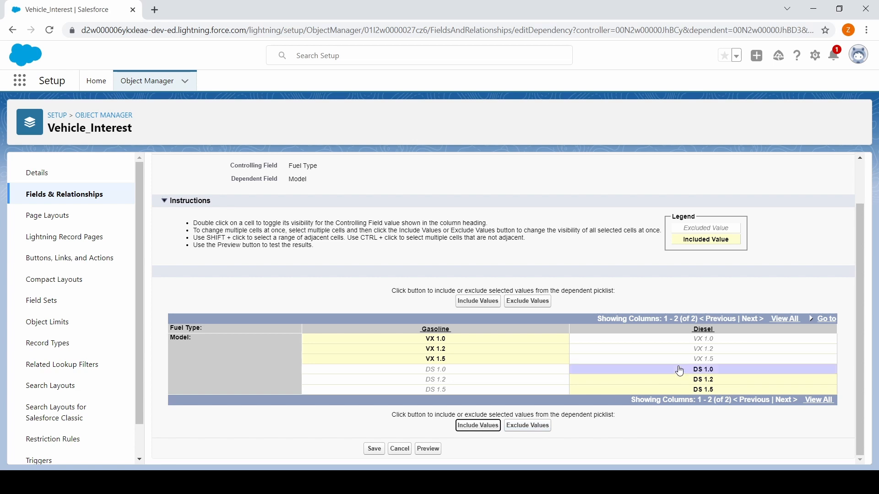
{"action": "left_click", "coordinate": [525, 430]}
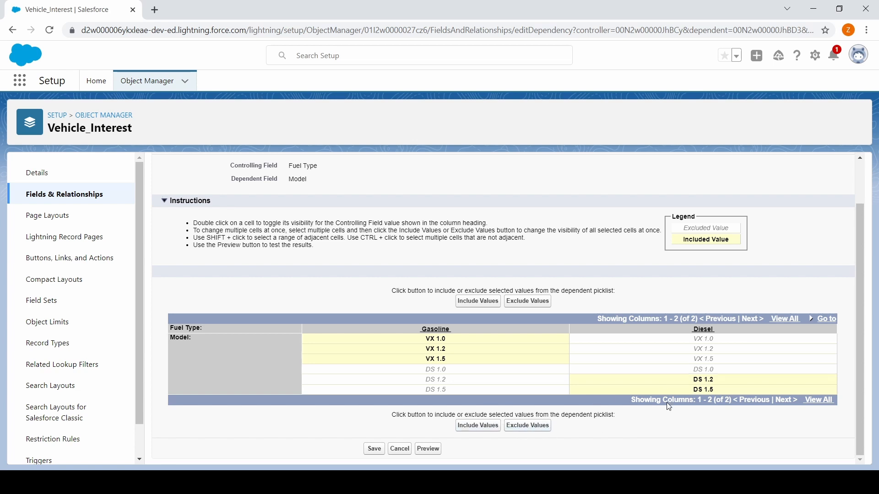
{"action": "left_click", "coordinate": [702, 373]}
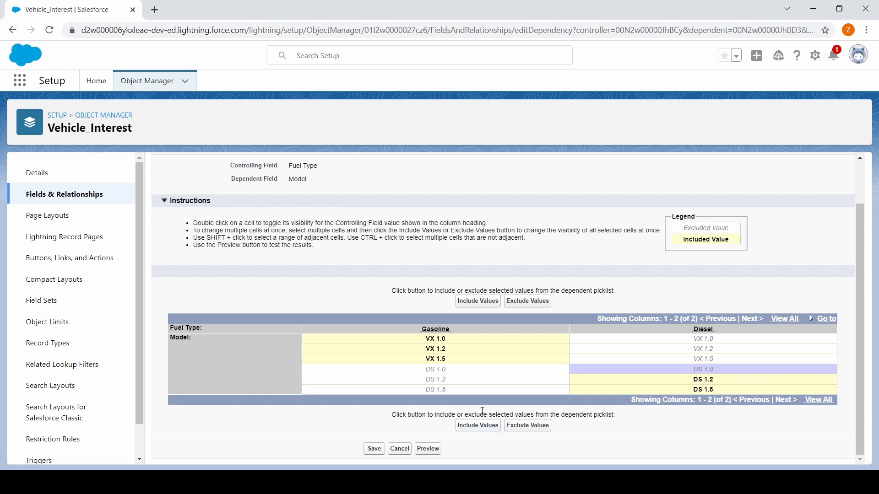
{"action": "left_click", "coordinate": [488, 426]}
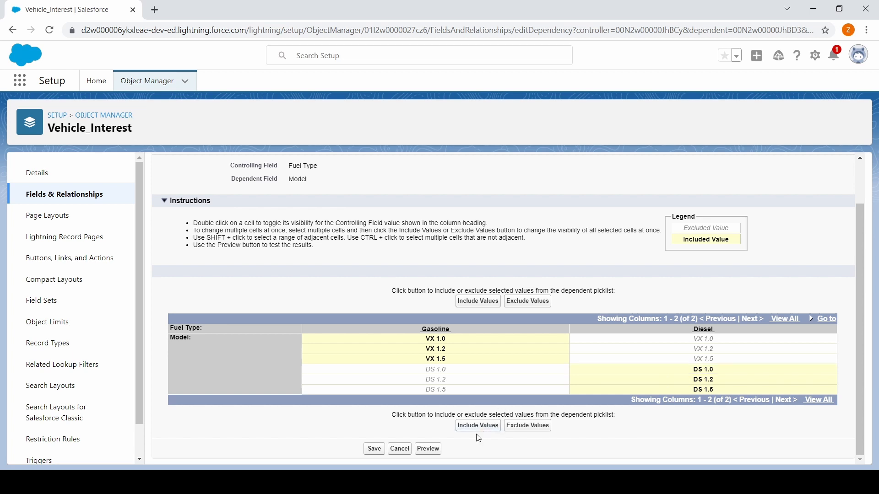
Preview the dependent picklists with Fuel Type set to Gasoline and compare the offered Model options with the matrix
{"action": "left_click", "coordinate": [429, 449]}
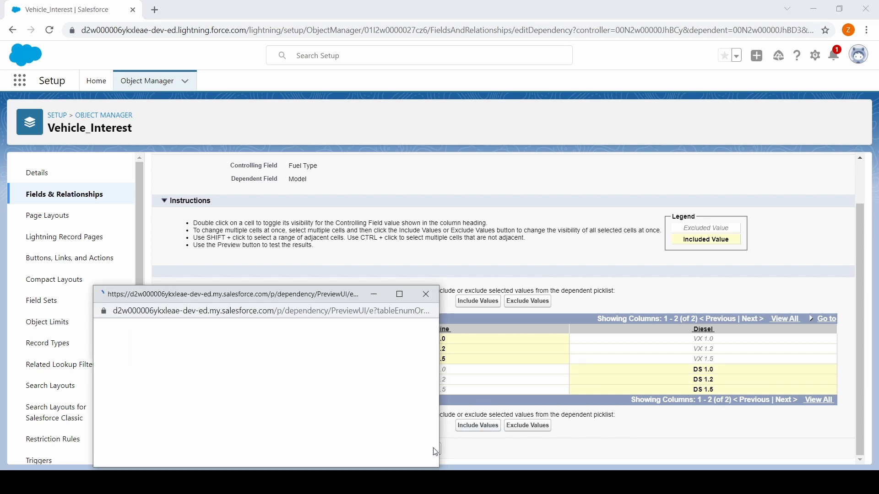
{"action": "left_click_drag", "start_coordinate": [308, 296], "coordinate": [308, 250]}
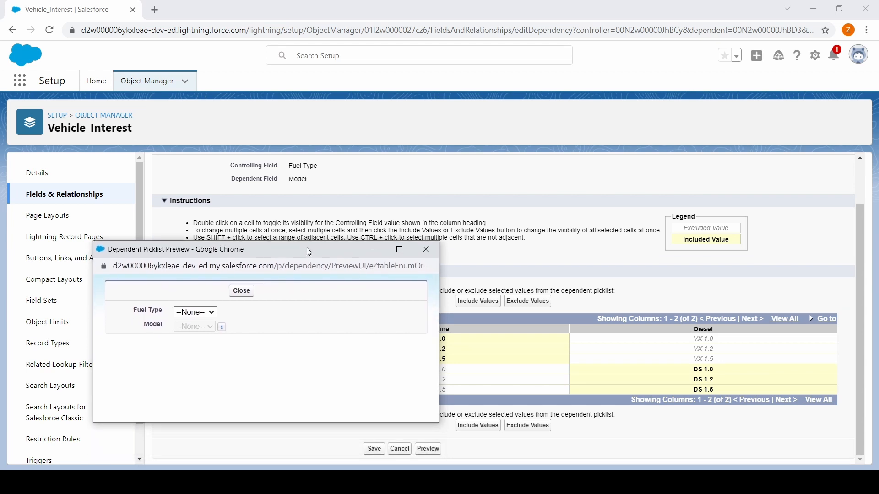
{"action": "left_click", "coordinate": [201, 312]}
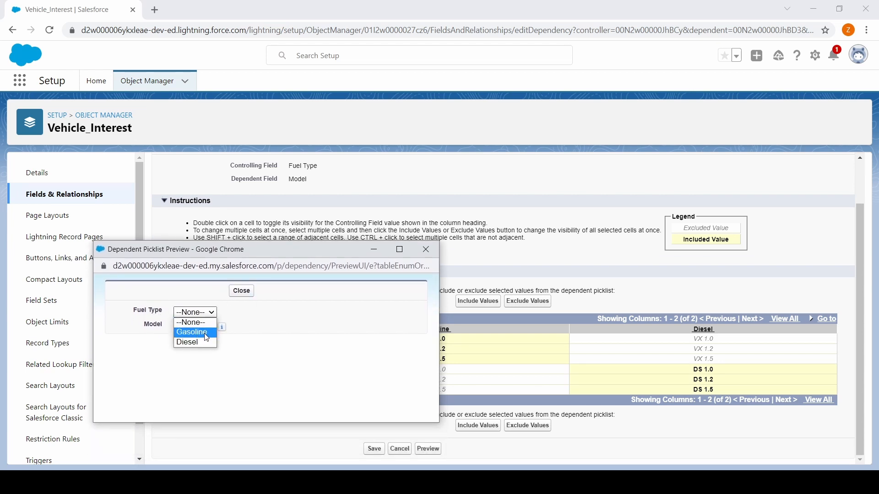
{"action": "left_click", "coordinate": [207, 333]}
{"action": "left_click", "coordinate": [208, 327]}
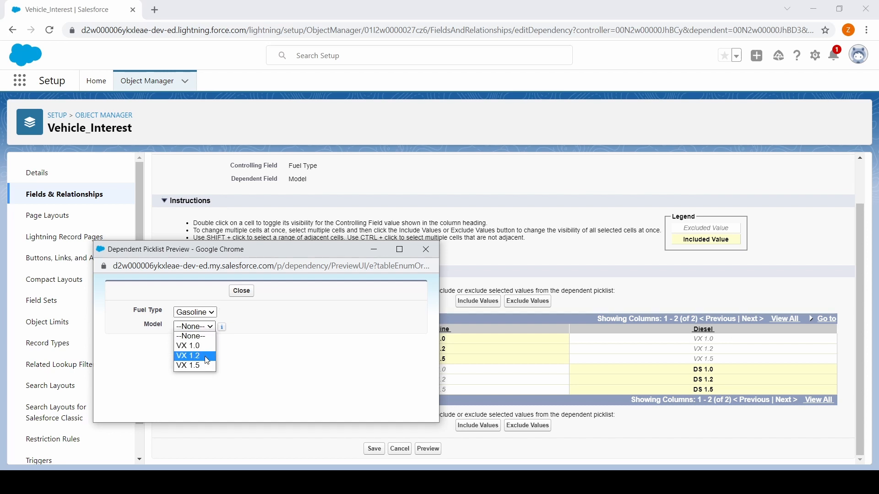
{"action": "left_click_drag", "start_coordinate": [224, 260], "coordinate": [619, 256]}
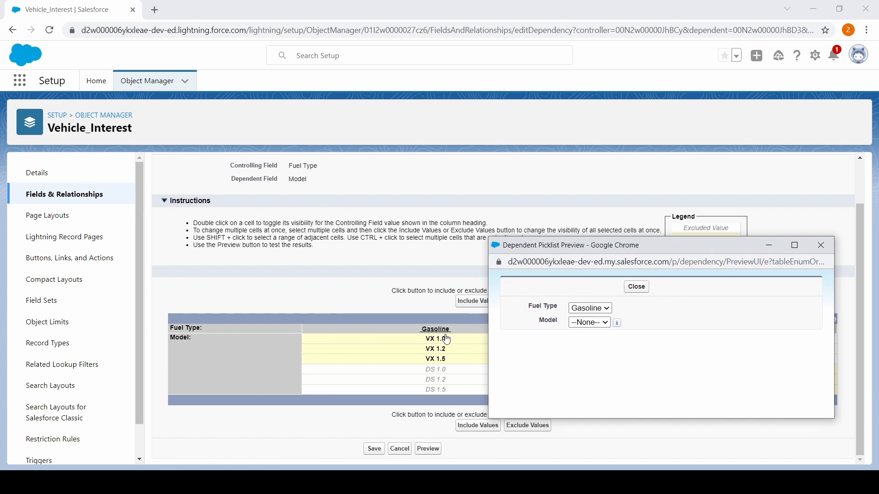
{"action": "left_click", "coordinate": [600, 322]}
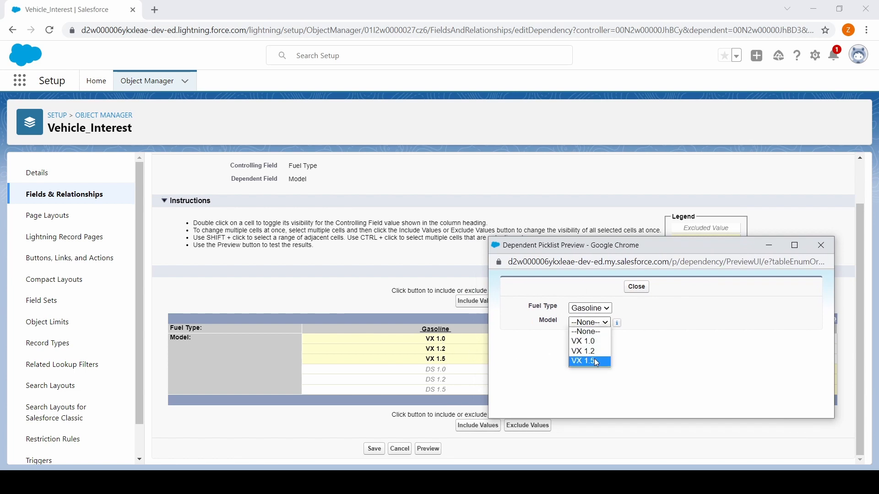
{"action": "left_click", "coordinate": [640, 315]}
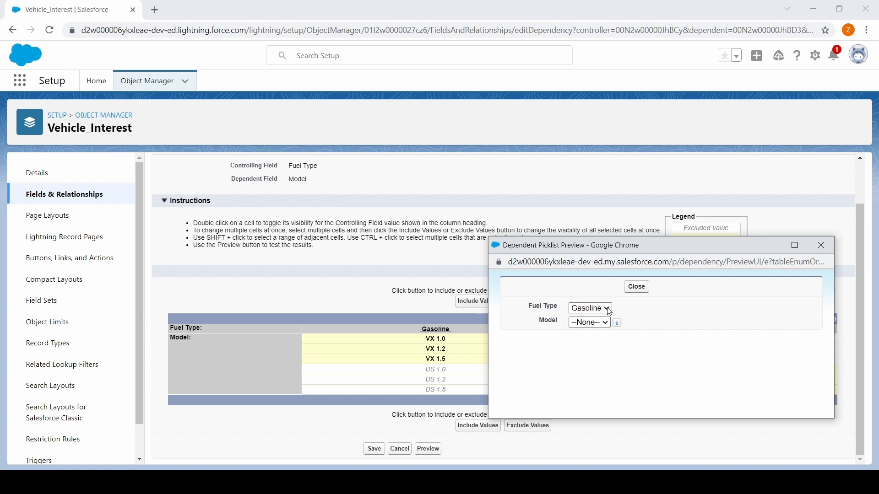
Switch the preview's Fuel Type to Diesel, compare the offered Model options with the matrix, and close the preview
{"action": "left_click", "coordinate": [609, 312]}
{"action": "left_click", "coordinate": [607, 337]}
{"action": "left_click_drag", "start_coordinate": [653, 248], "coordinate": [435, 252]}
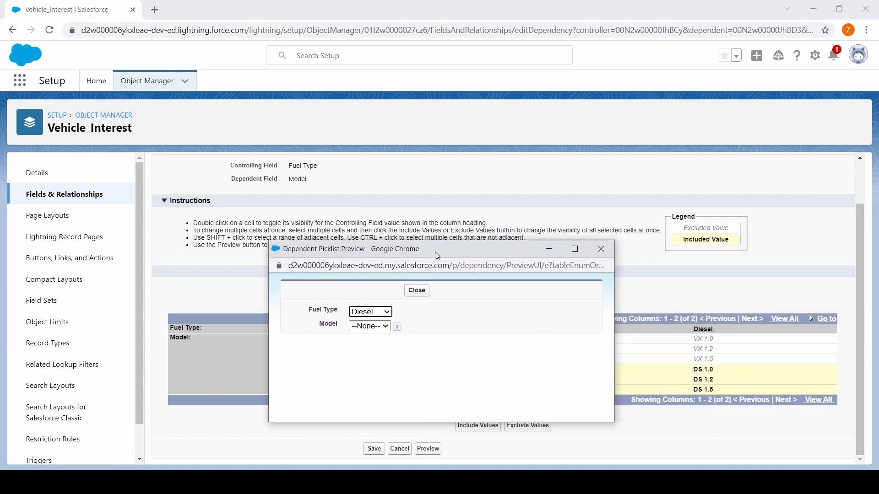
{"action": "left_click", "coordinate": [387, 329]}
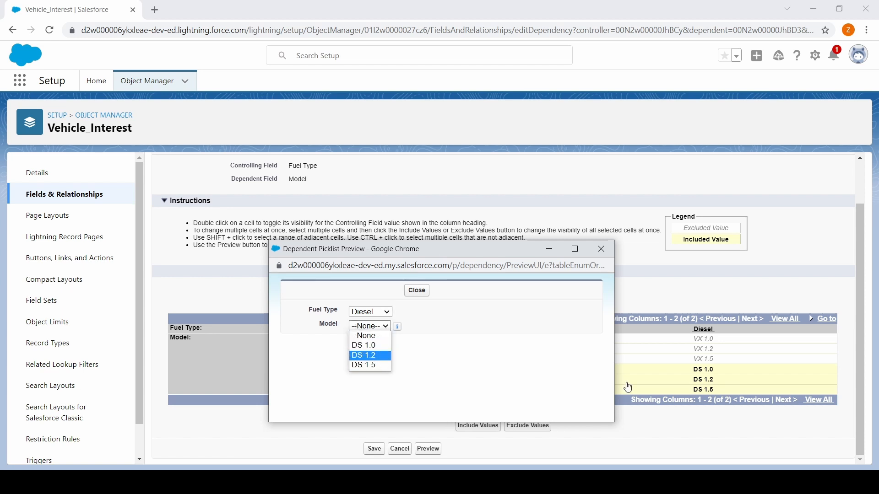
{"action": "left_click", "coordinate": [442, 362]}
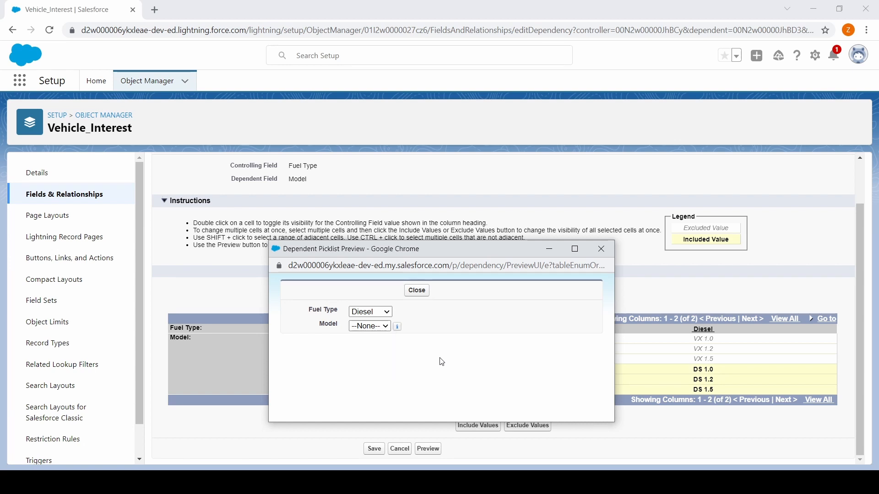
{"action": "left_click", "coordinate": [417, 291]}
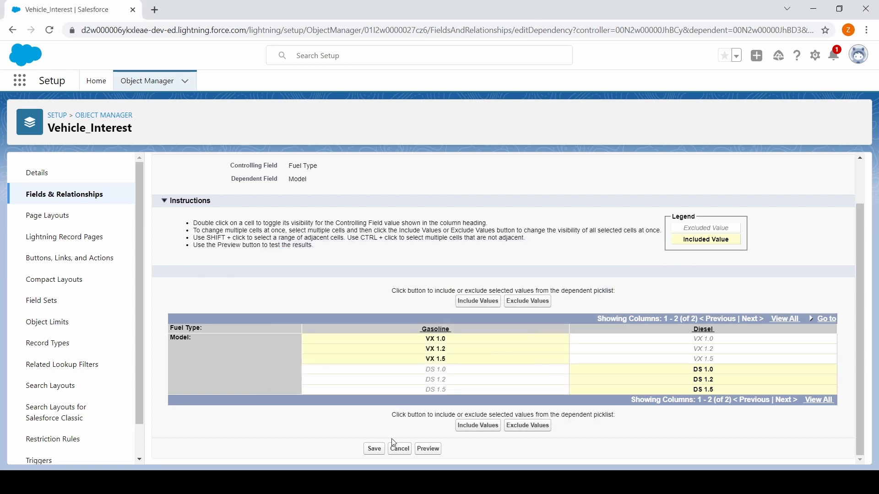
Save the Fuel Type and Model dependency and check for it in the Vehicle_Interest field dependencies list
{"action": "left_click", "coordinate": [374, 450]}
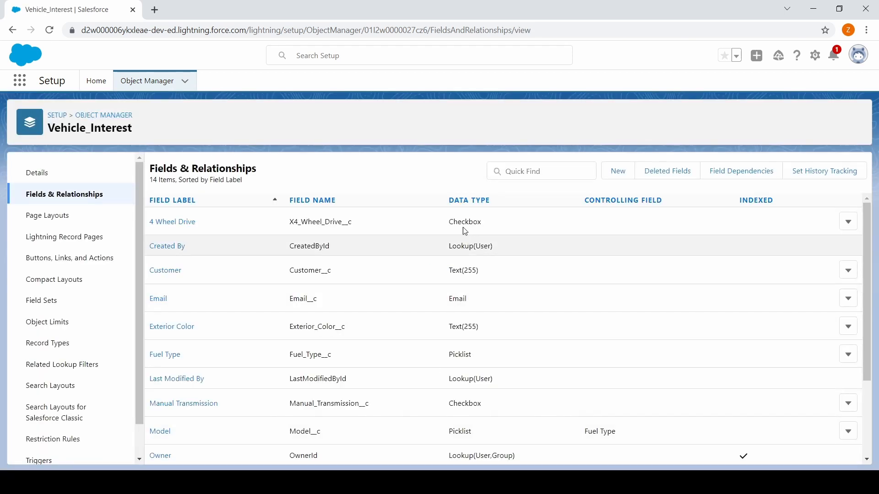
{"action": "left_click", "coordinate": [739, 175]}
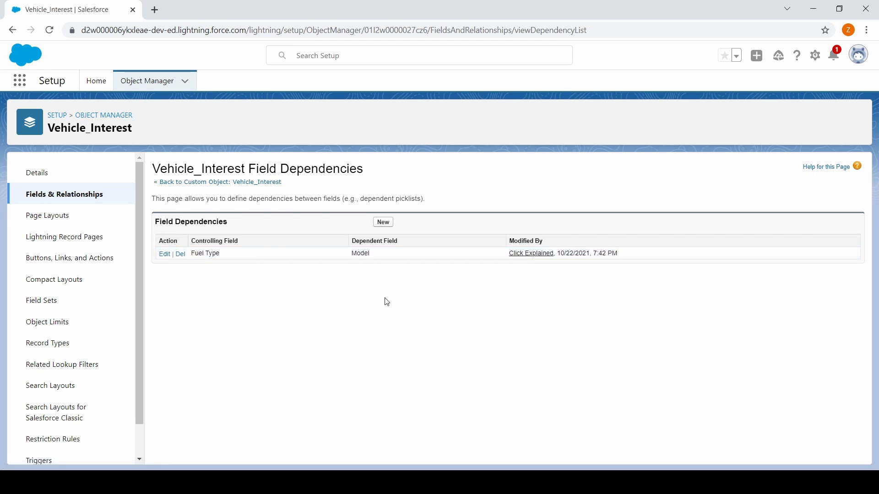
{"action": "left_click", "coordinate": [88, 202]}
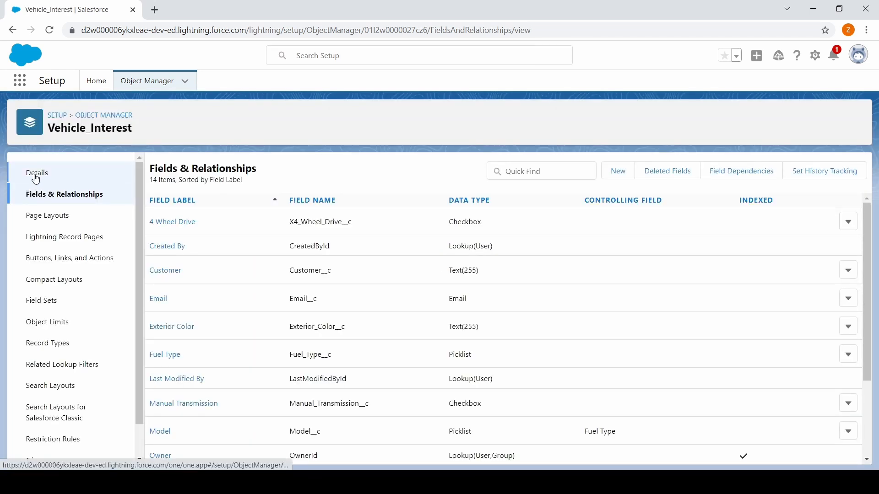
{"action": "left_click", "coordinate": [37, 174]}
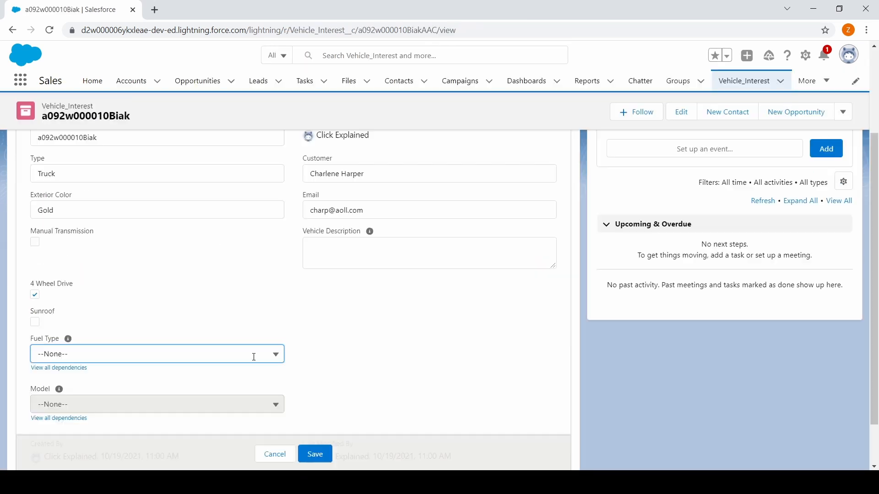
Set Fuel Type to Gasoline on the Vehicle_Interest record being edited and check which Model options are offered
{"action": "left_click", "coordinate": [251, 356]}
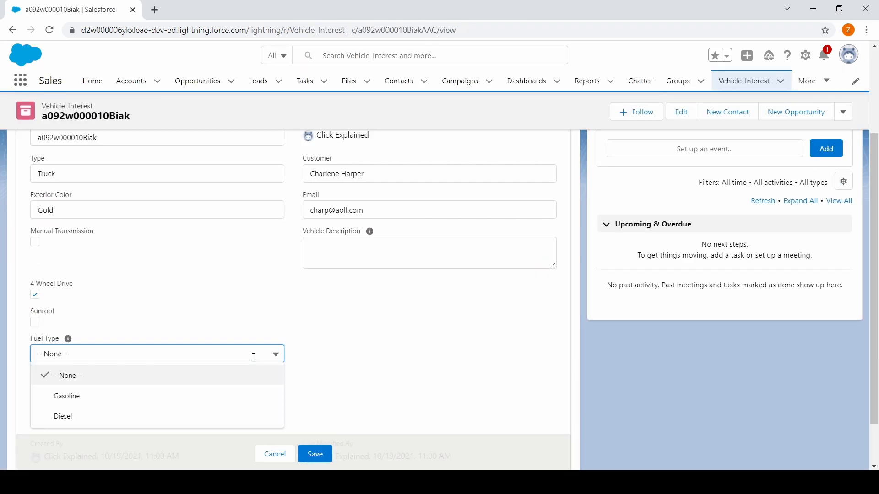
{"action": "left_click", "coordinate": [206, 397]}
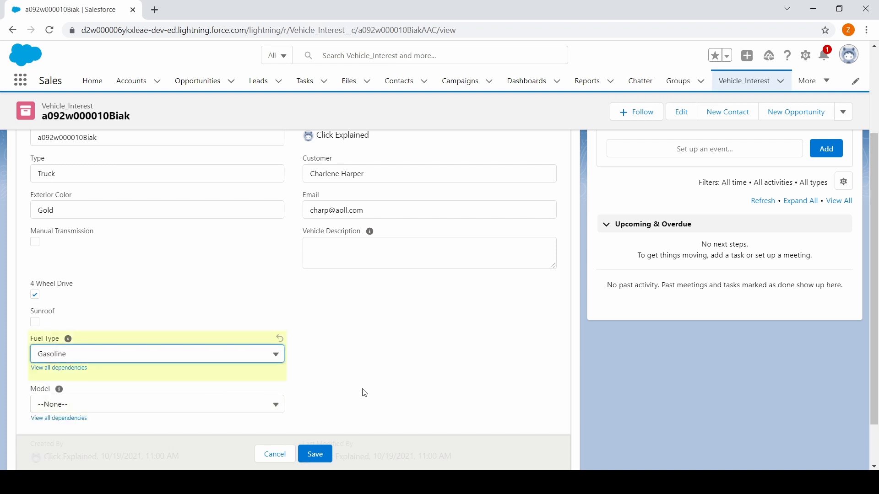
{"action": "left_click", "coordinate": [272, 403]}
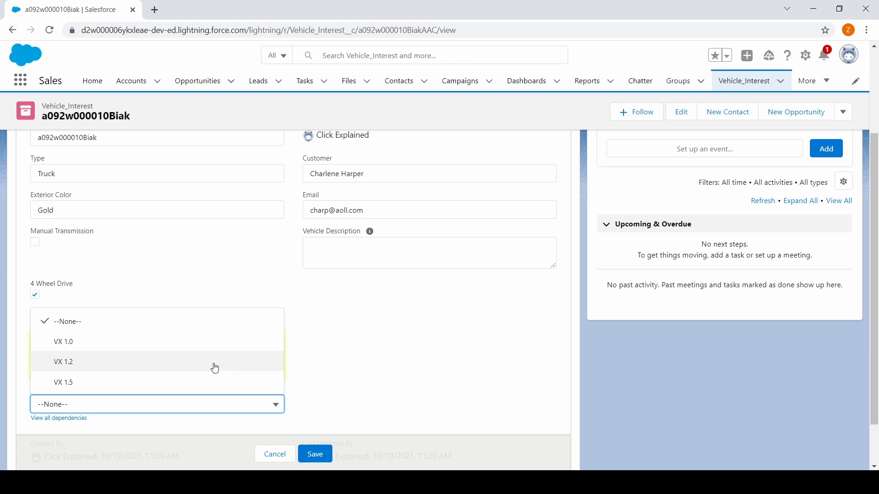
{"action": "left_click", "coordinate": [325, 379]}
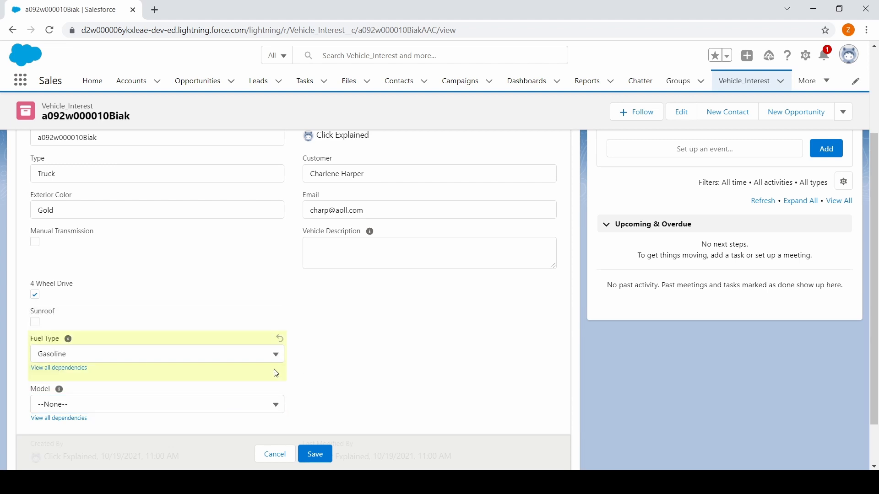
Switch the record's Fuel Type to Diesel and check which Model options are offered
{"action": "left_click", "coordinate": [269, 358]}
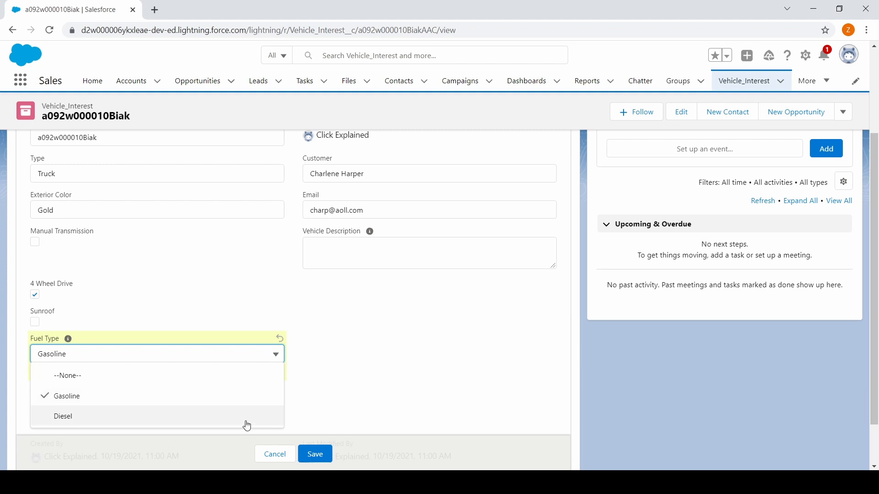
{"action": "left_click", "coordinate": [168, 418]}
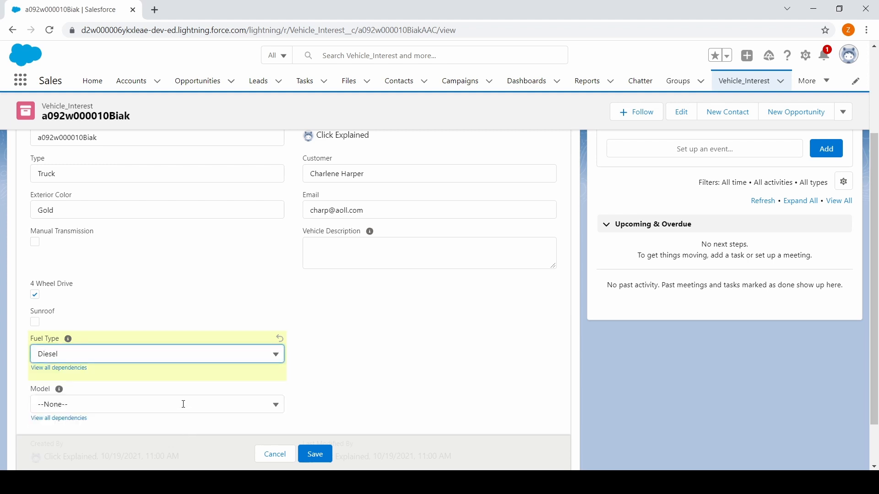
{"action": "left_click", "coordinate": [183, 404]}
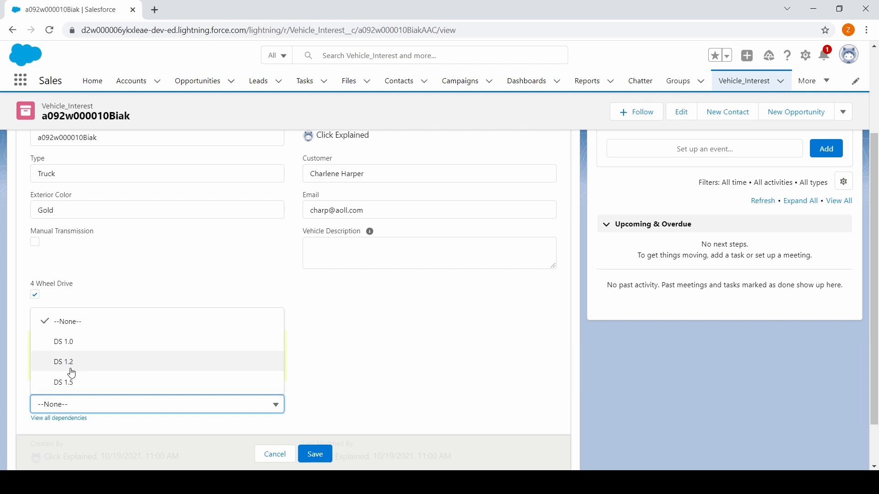
{"action": "left_click", "coordinate": [302, 371]}
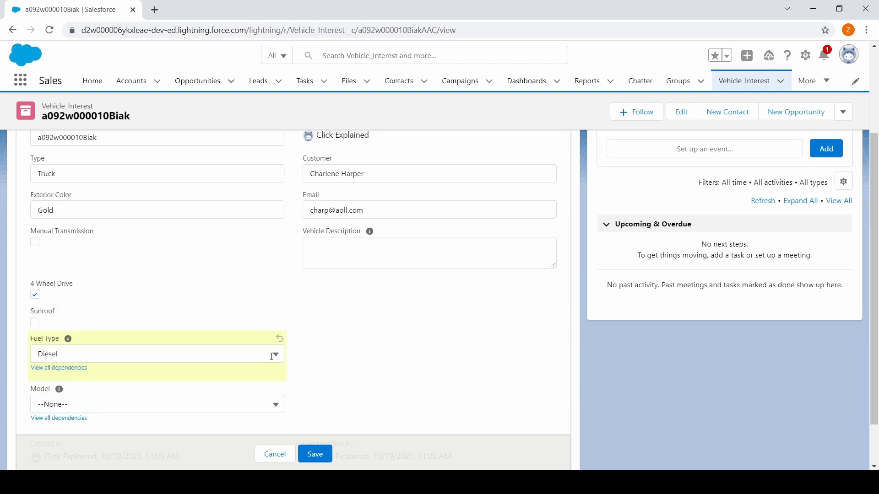
Set Fuel Type back to Gasoline, recheck the offered Model options, and cancel the record edit without saving
{"action": "left_click", "coordinate": [272, 356]}
{"action": "left_click", "coordinate": [92, 394]}
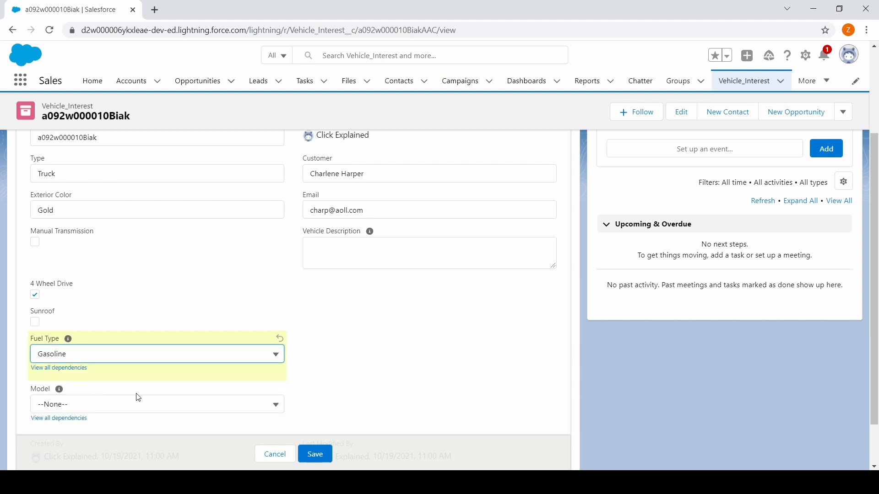
{"action": "left_click", "coordinate": [202, 403]}
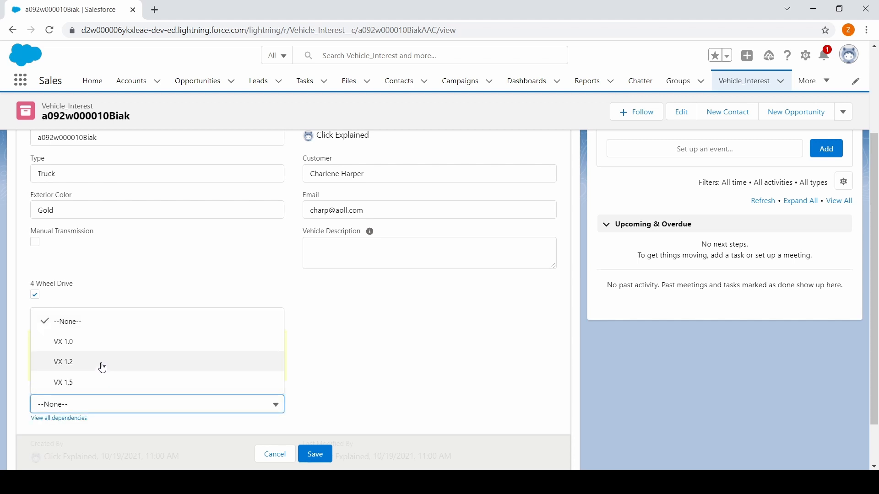
{"action": "left_click", "coordinate": [347, 369]}
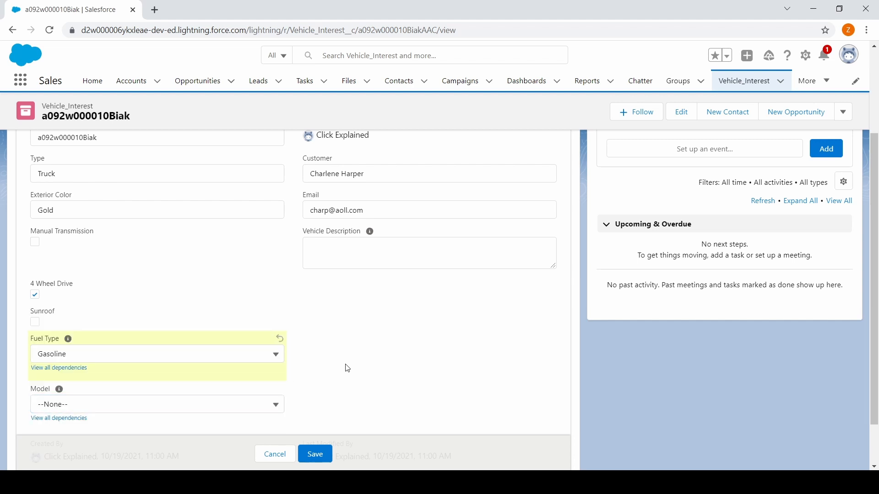
{"action": "left_click", "coordinate": [275, 454]}
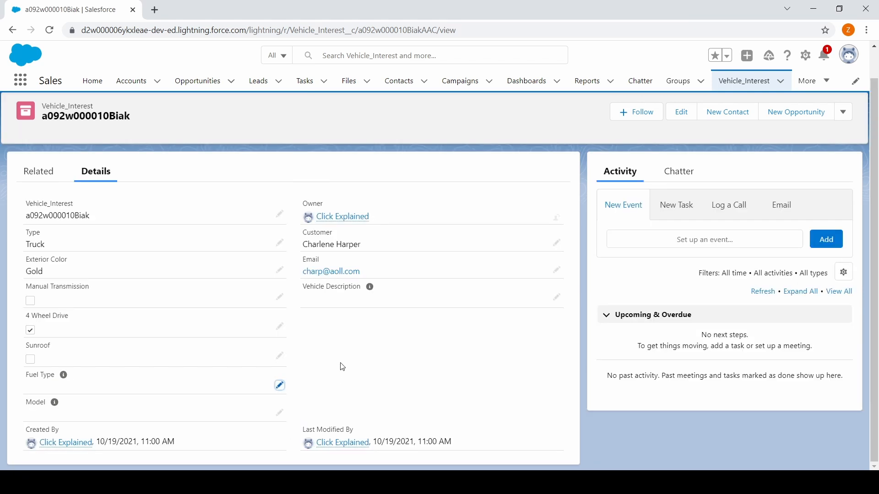